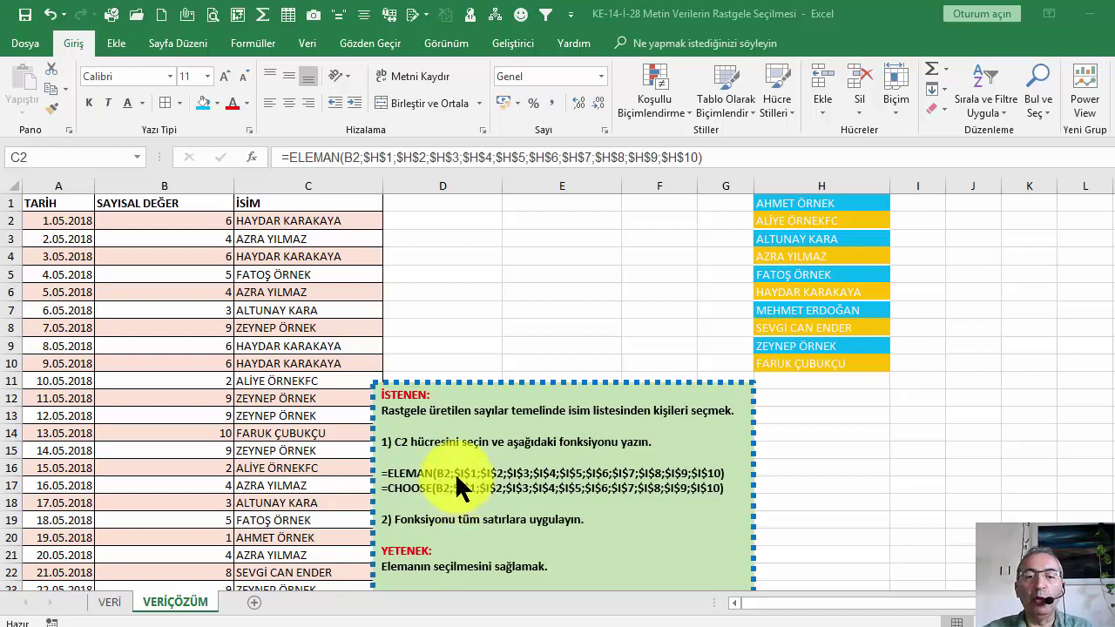
Recalculate B2's RASTGELEARADA(1;10) formula three times to regenerate the random numbers in column B
scroll(462, 492, down, 1)
scroll(462, 494, up, 1)
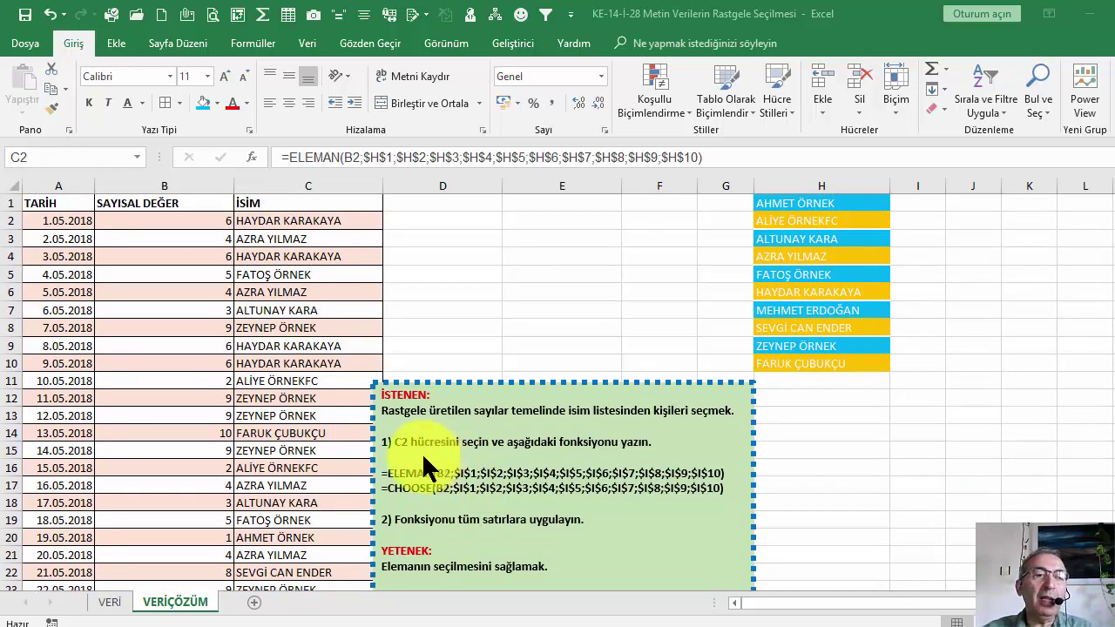
click(193, 221)
double_click(191, 220)
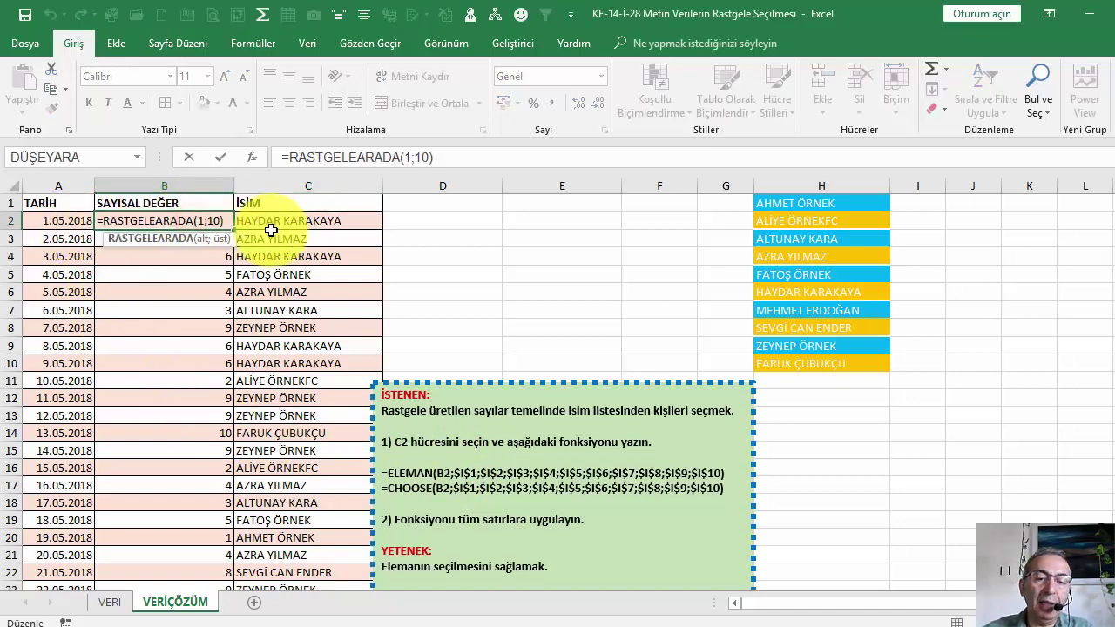
key(Return)
click(163, 217)
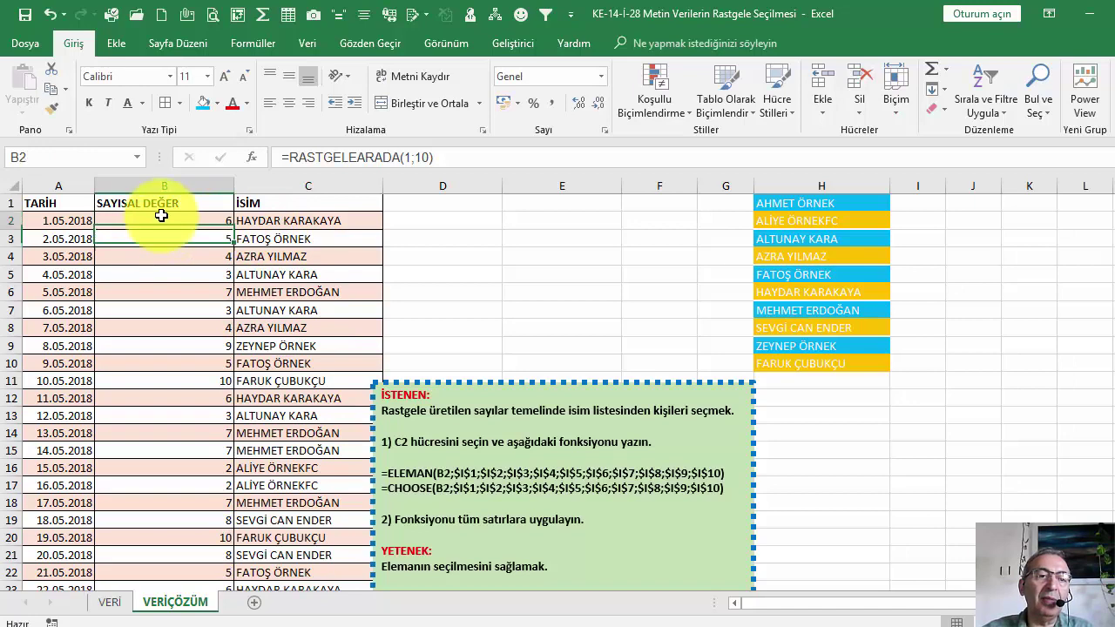
double_click(163, 217)
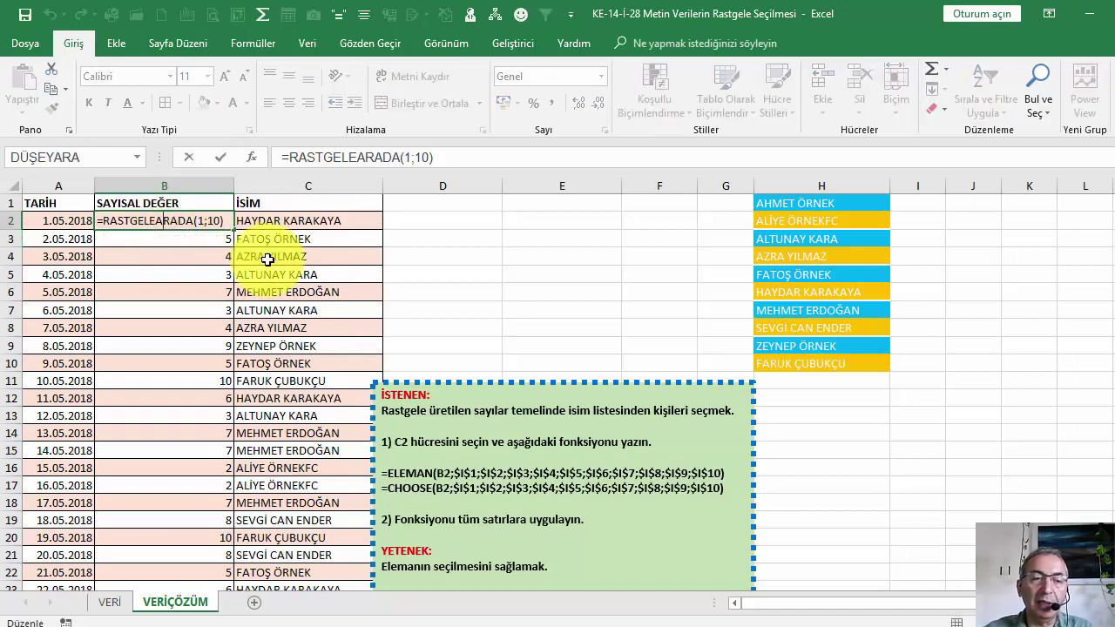
key(Return)
click(194, 218)
double_click(196, 221)
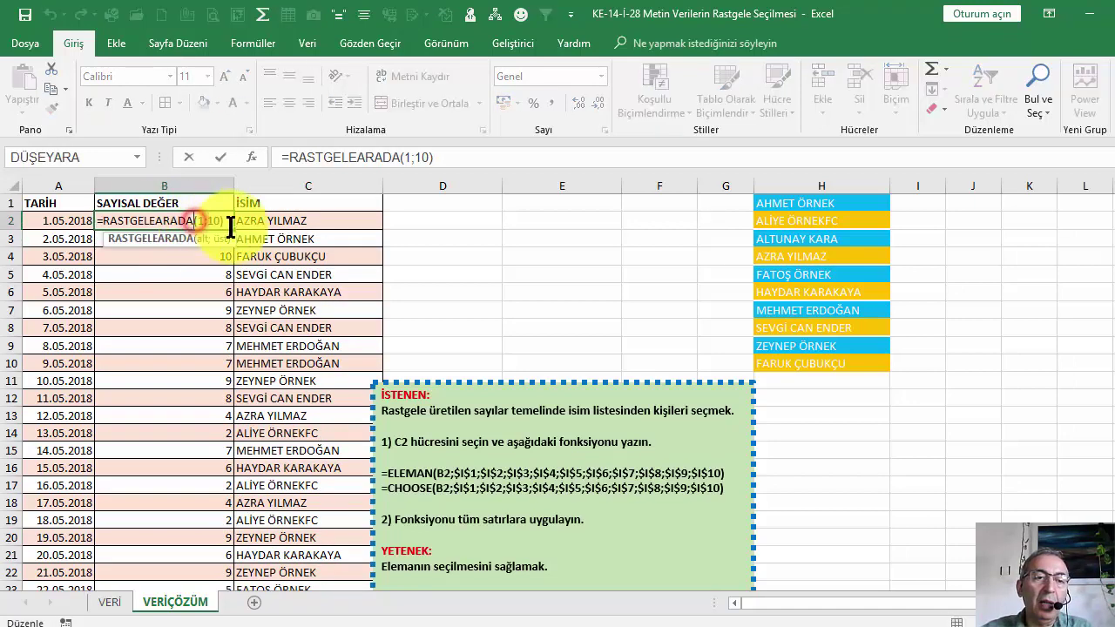
key(Return)
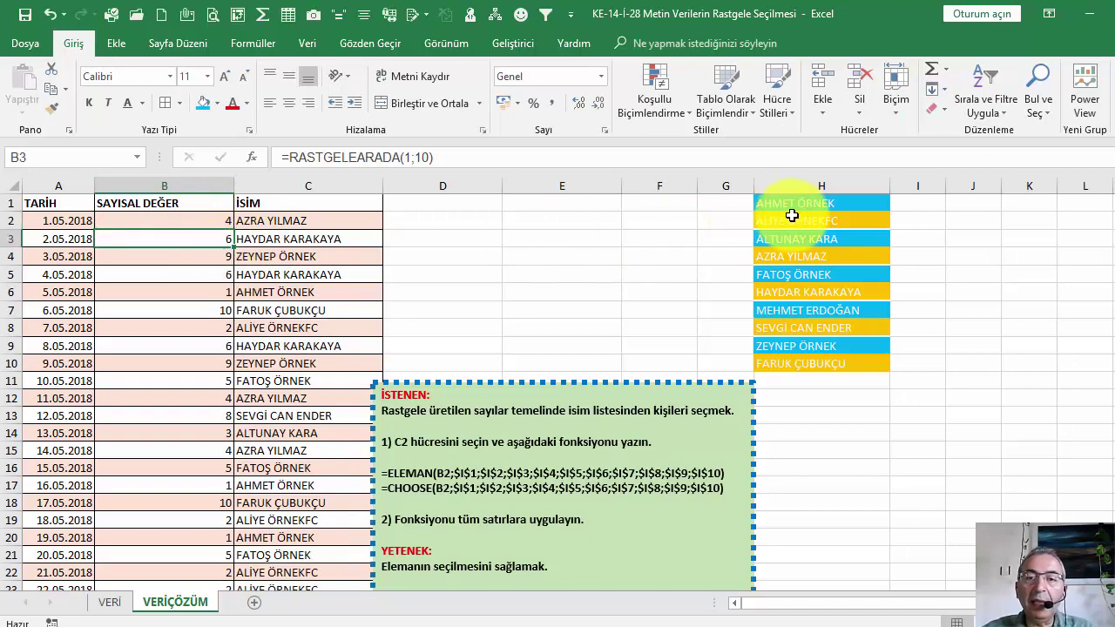
Compare the fourth name in H4 with the ELEMAN result in C2
click(199, 219)
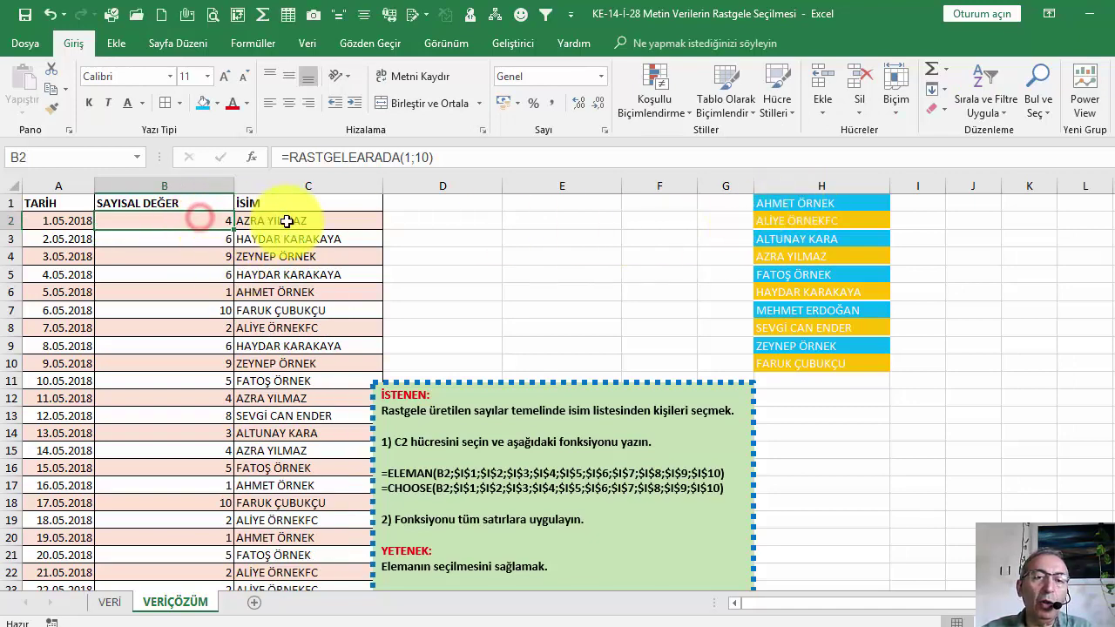
click(799, 258)
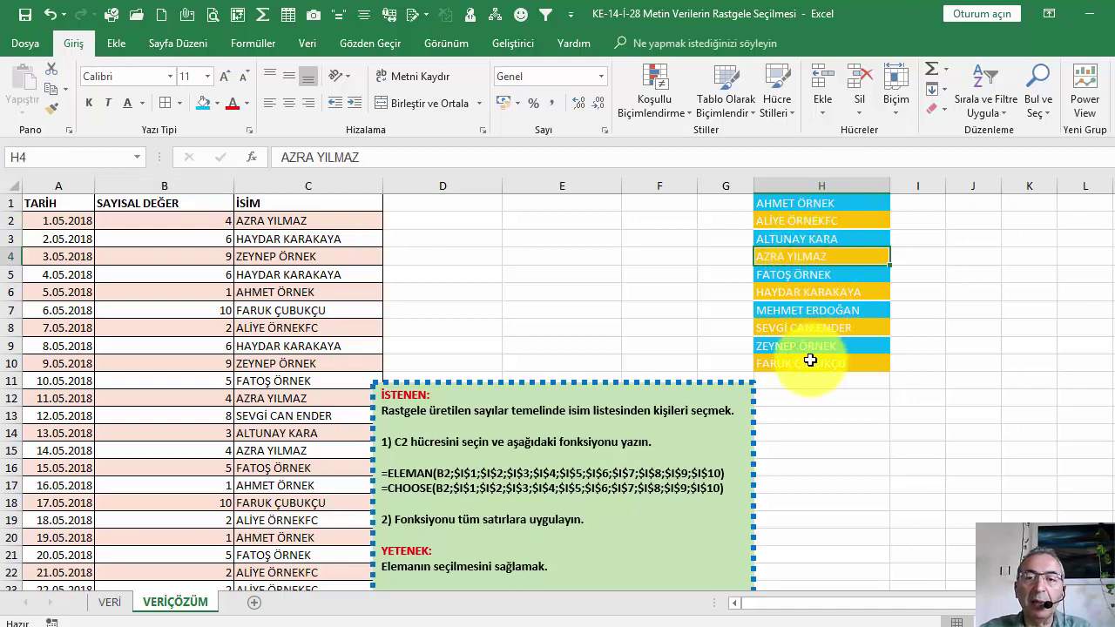
click(331, 220)
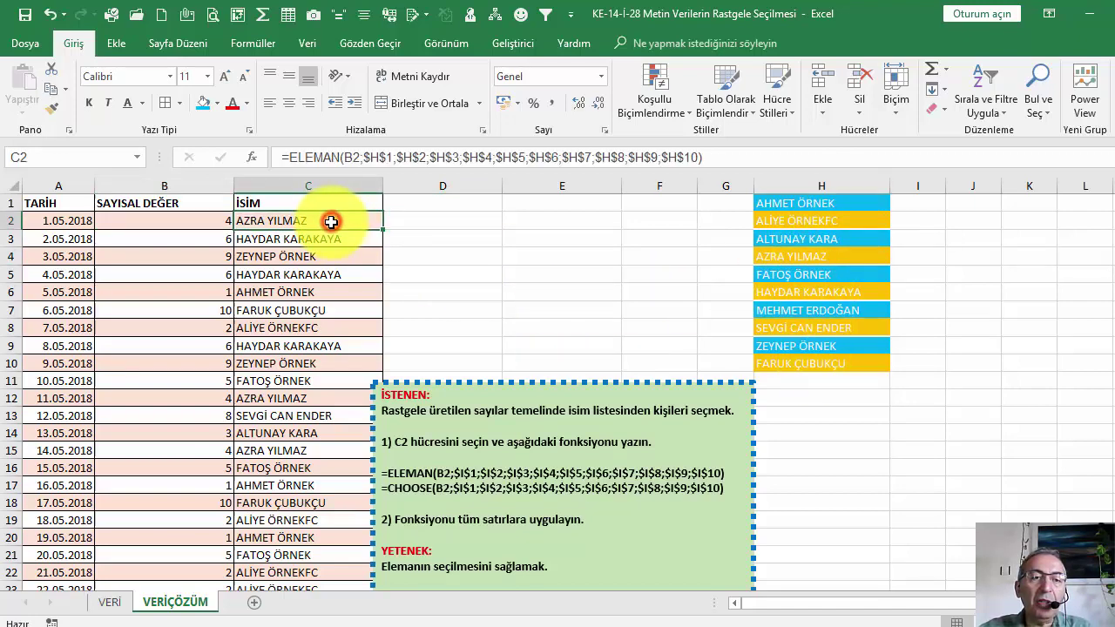
click(252, 158)
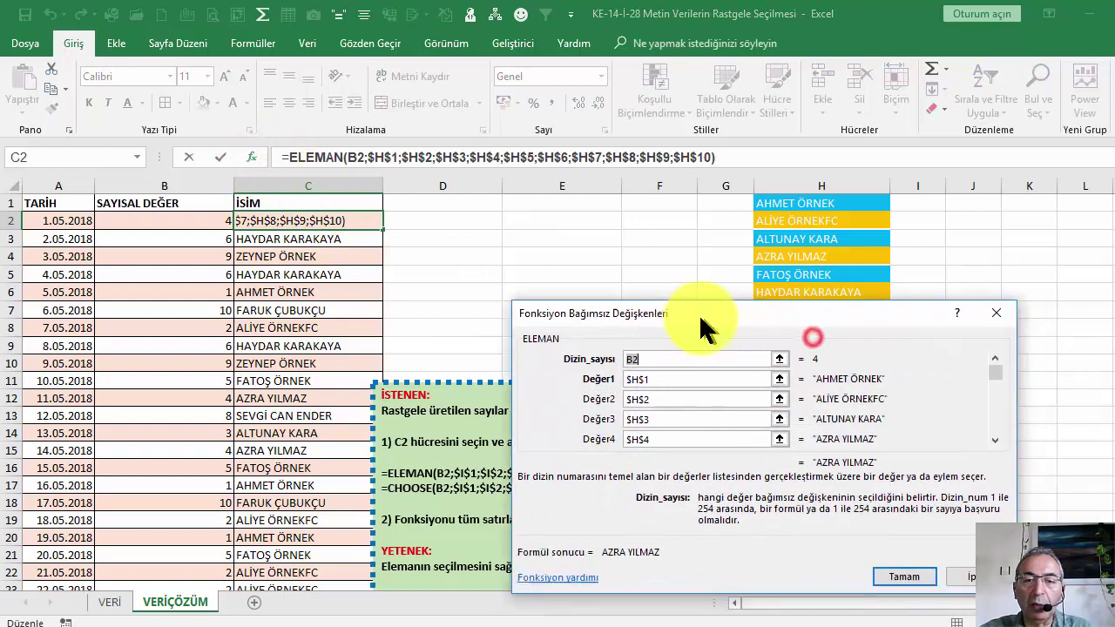
drag(702, 318, 649, 324)
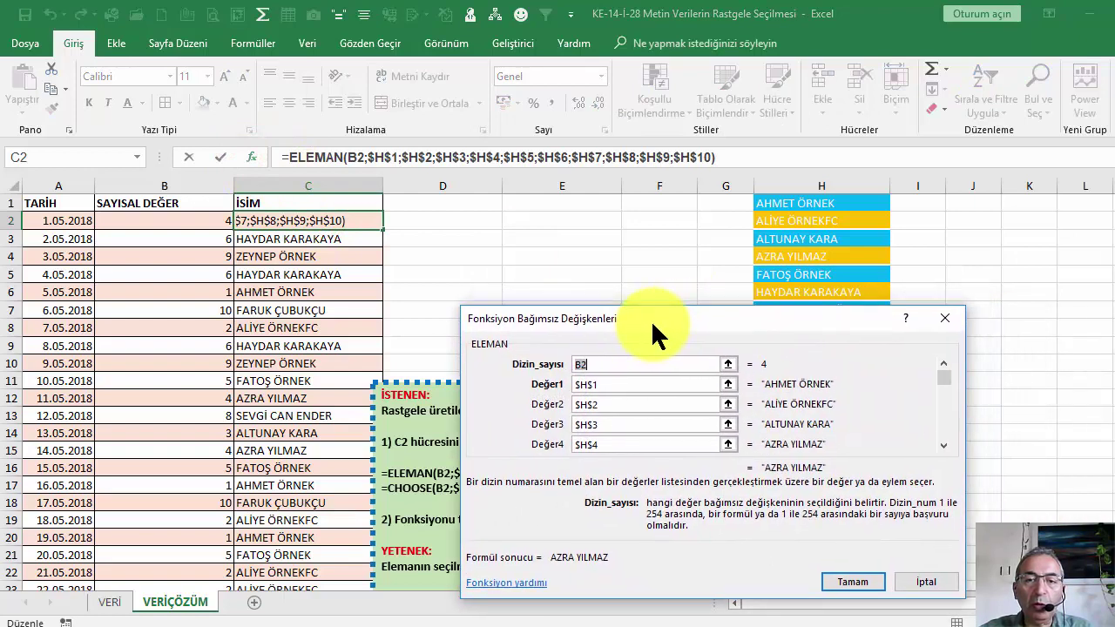
click(600, 365)
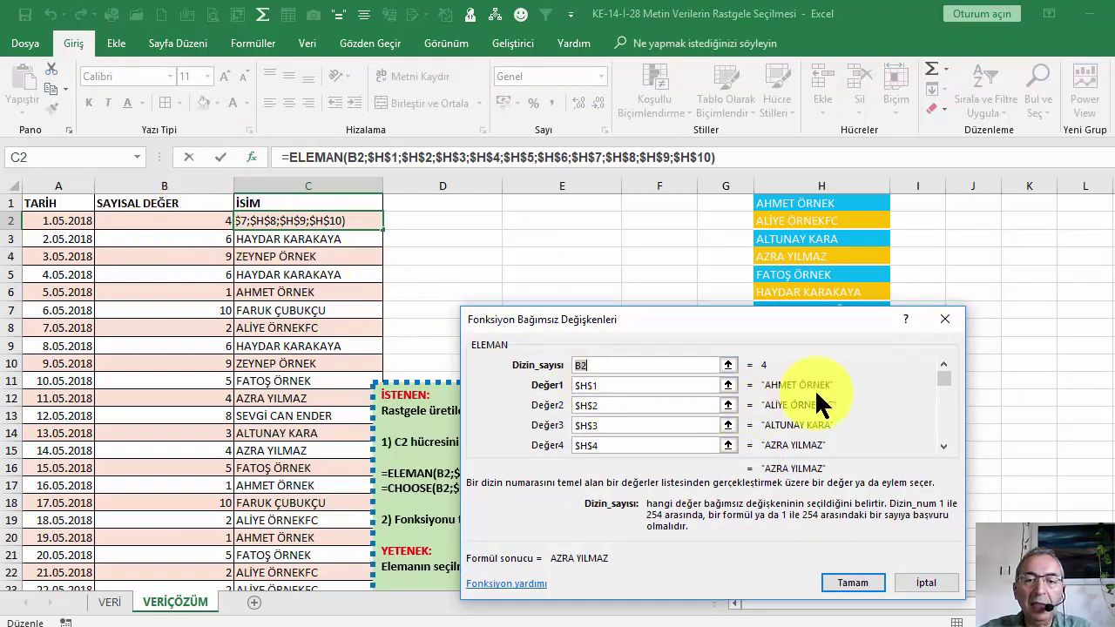
drag(945, 375, 941, 427)
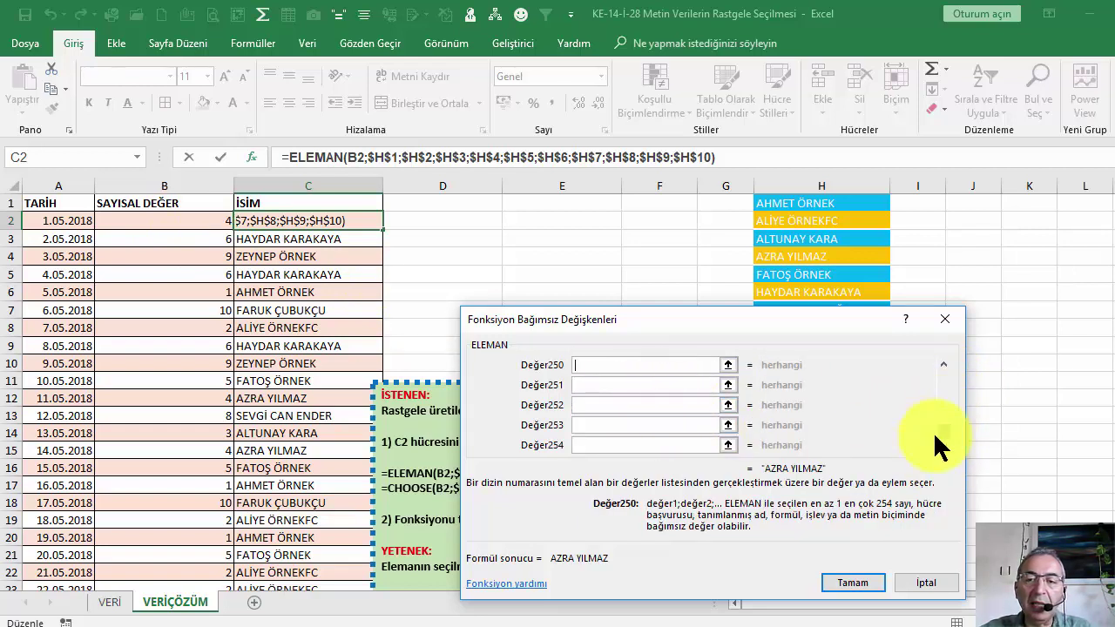
drag(951, 383, 945, 372)
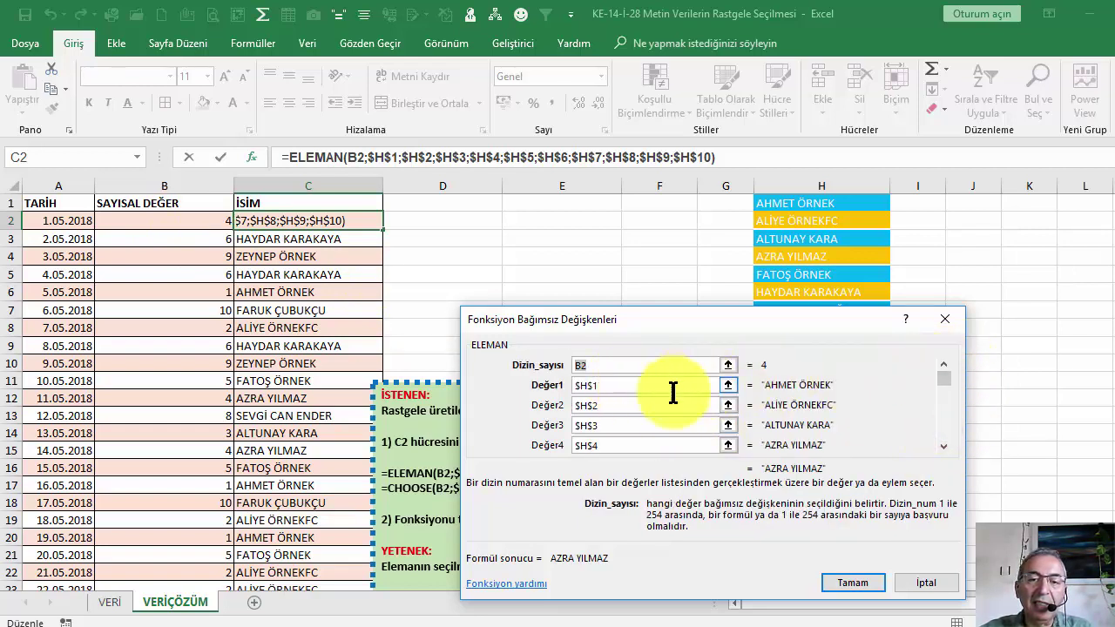
click(926, 582)
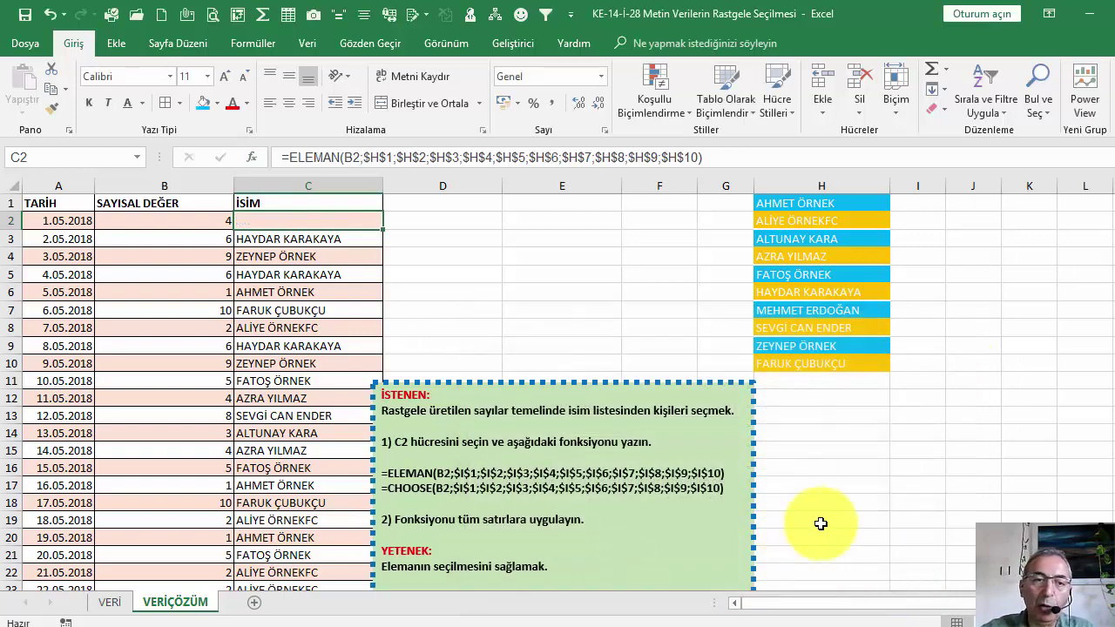
Delete the ELEMAN formulas from C2 and C3
key(Delete)
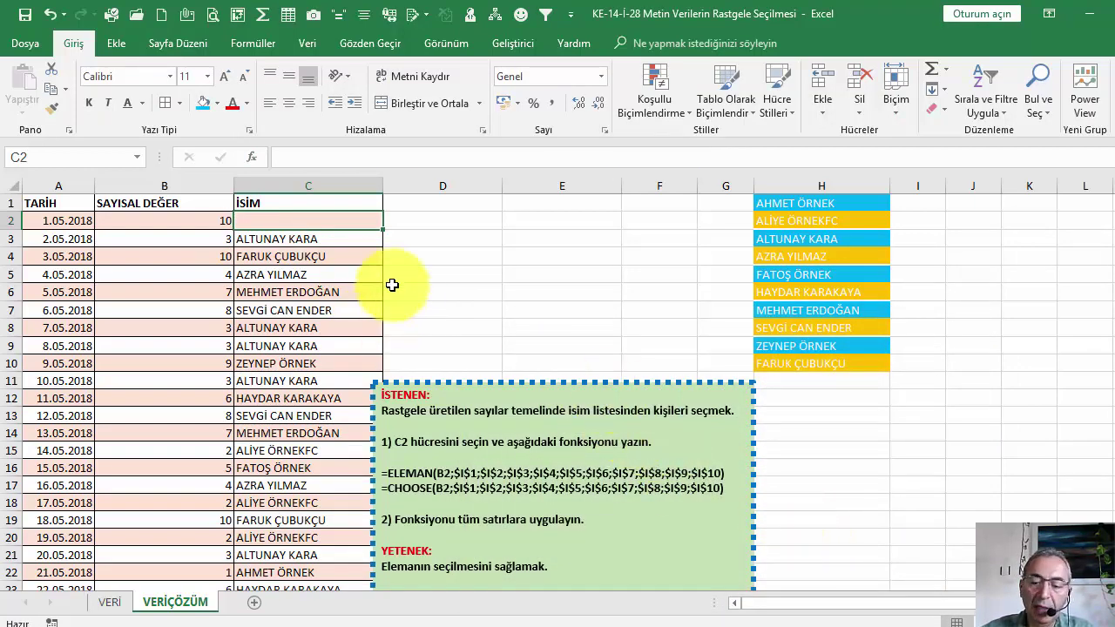
key(Down)
key(Delete)
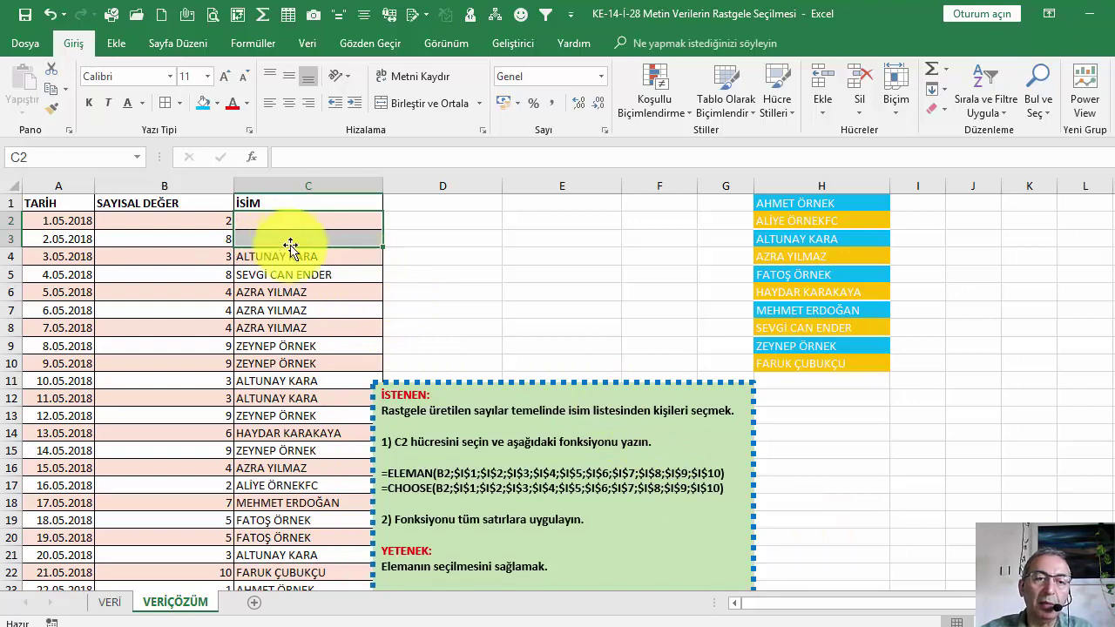
View C4's formula references without changing it, then return to the empty C2
click(295, 257)
double_click(295, 257)
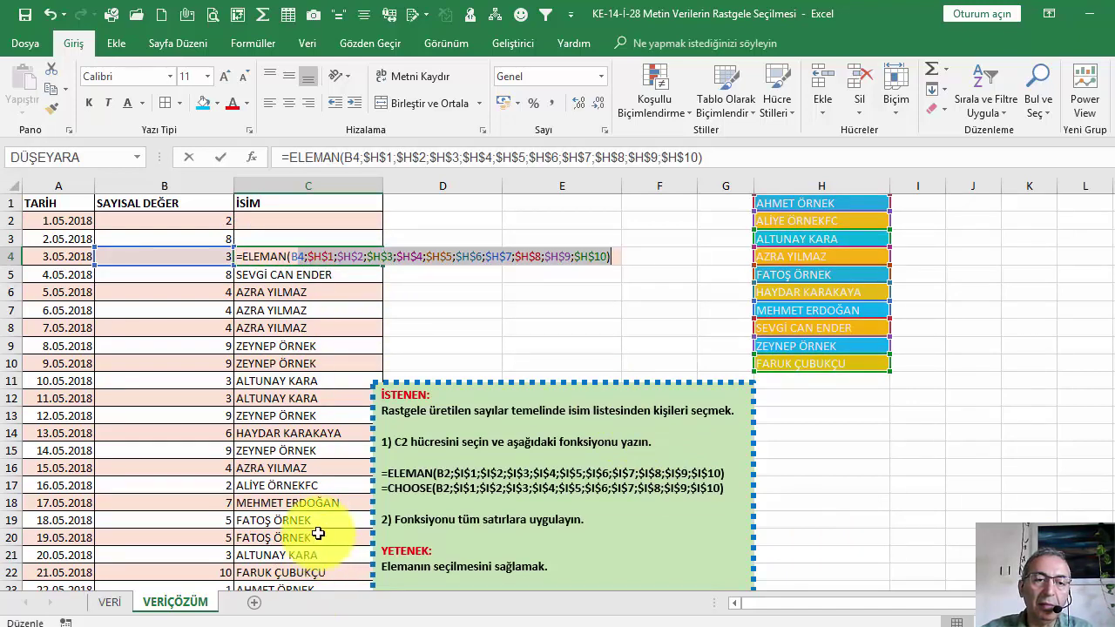
key(Escape)
click(331, 219)
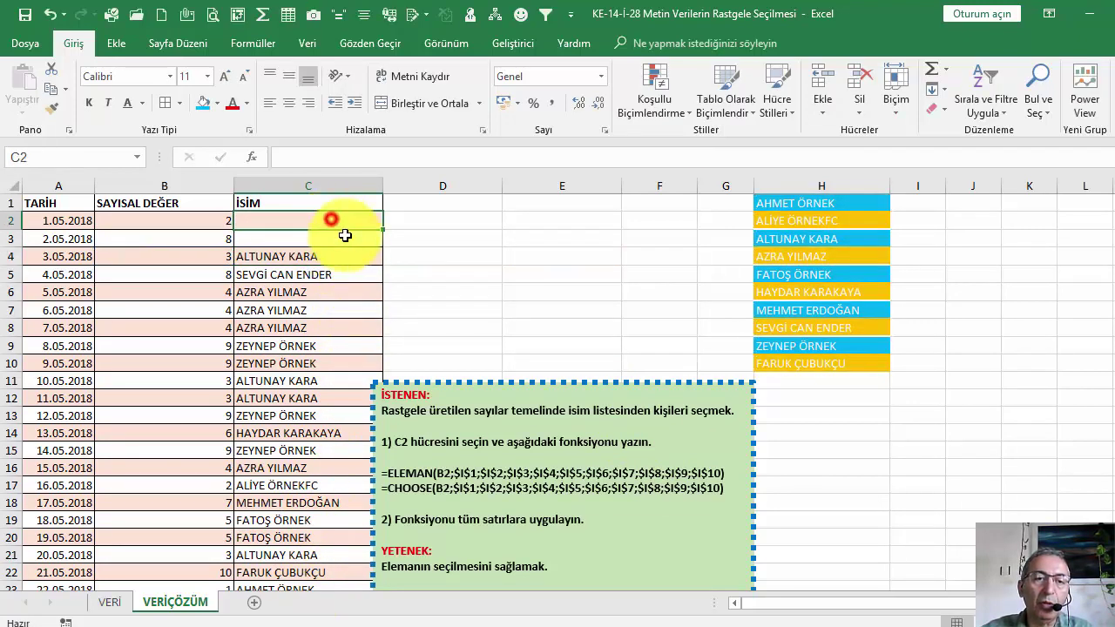
Insert an empty ELEMAN function into C2, picking it from the Tümü category list
click(251, 157)
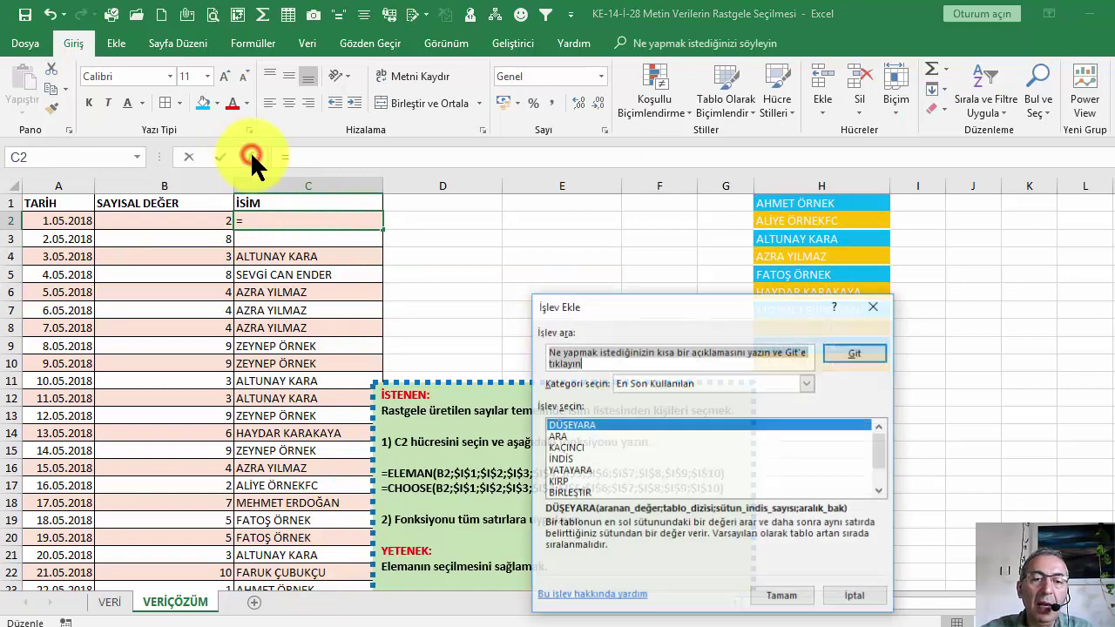
click(654, 384)
click(647, 408)
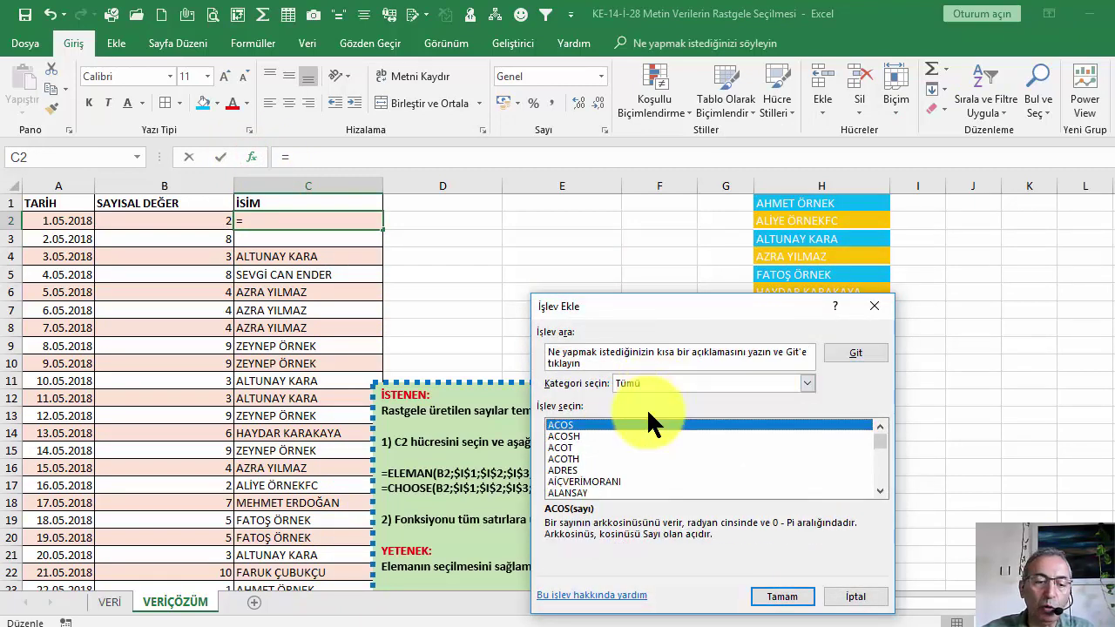
text(el)
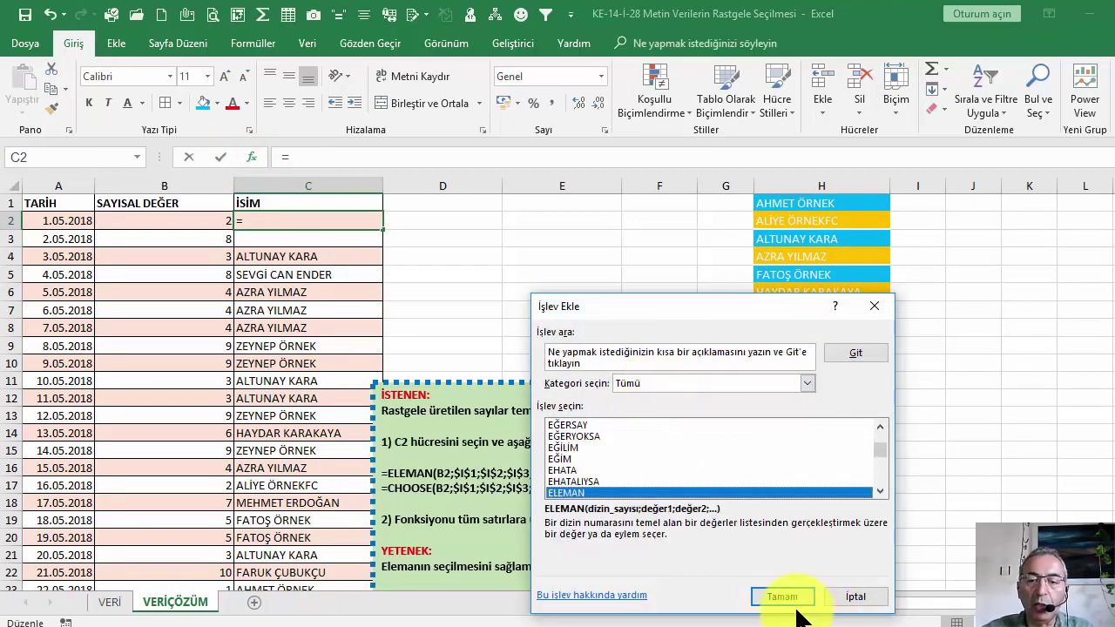
click(782, 596)
drag(733, 319, 593, 307)
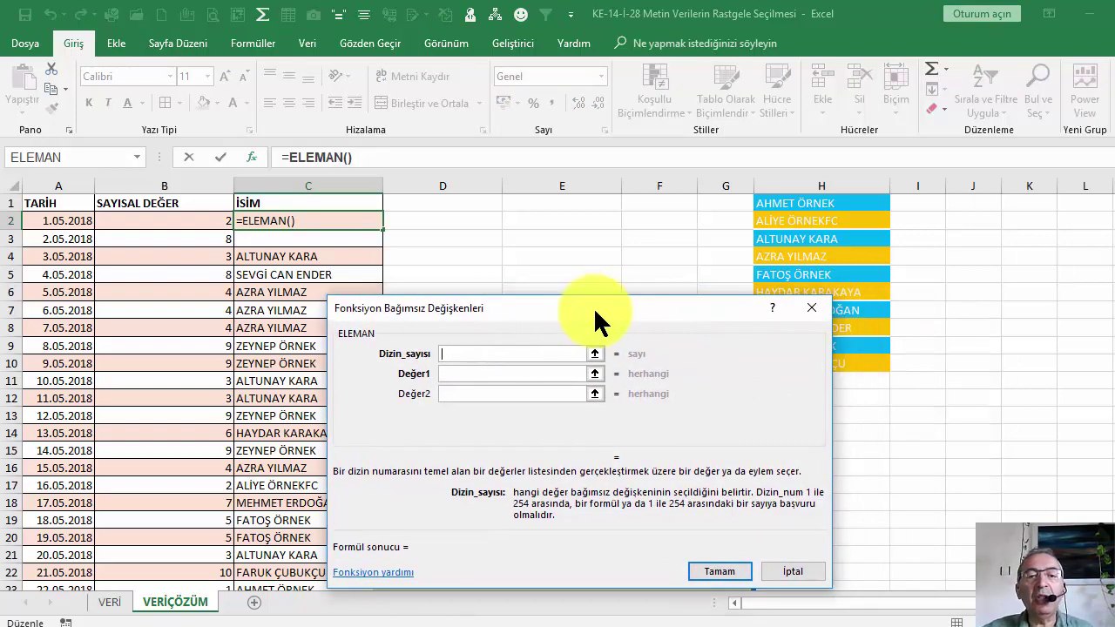
Build =ELEMAN(B2;$H$1:$H$10) in C2 with B2 as index and absolute H1:H10 as Değer1
mouse_move(648, 306)
mouse_down()
mouse_move(718, 312)
mouse_move(719, 334)
mouse_up()
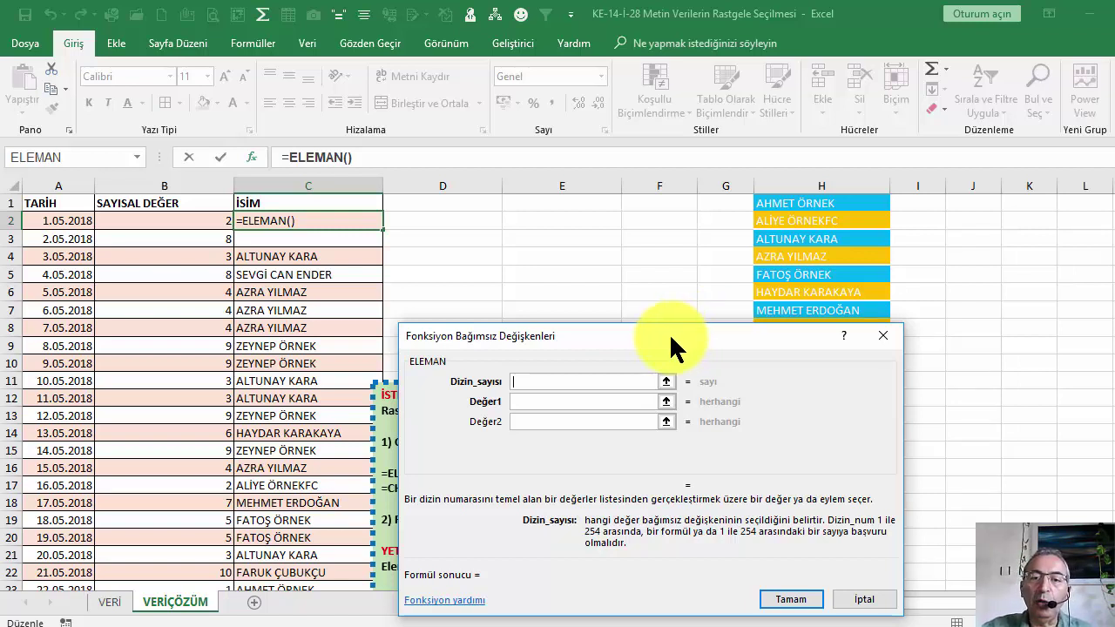
drag(630, 338, 501, 338)
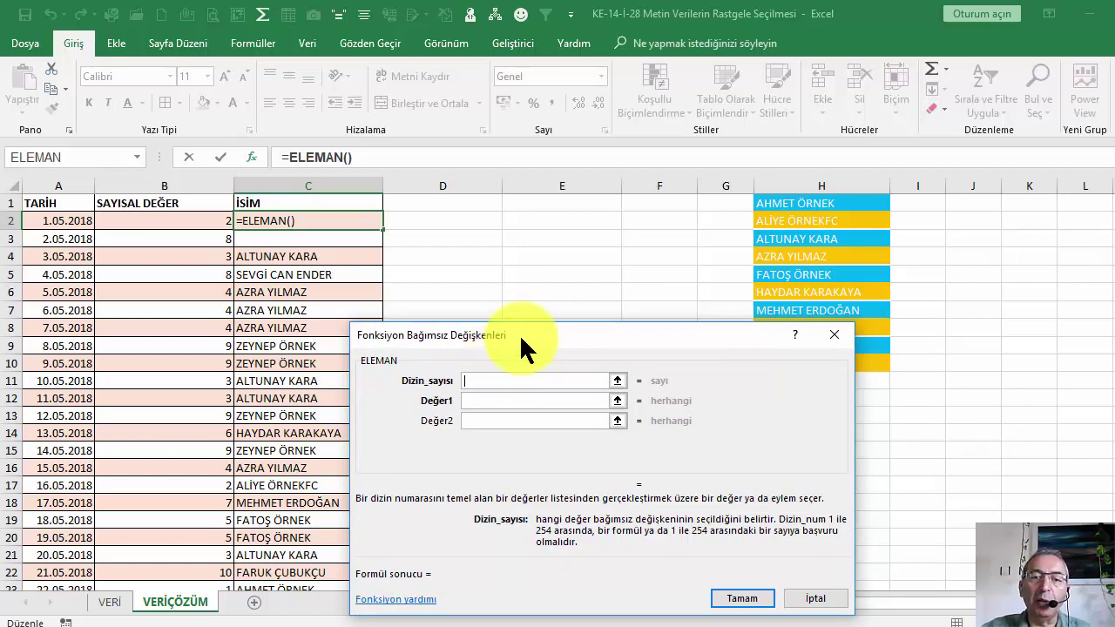
mouse_move(522, 334)
mouse_down()
mouse_move(502, 320)
mouse_move(499, 331)
mouse_up()
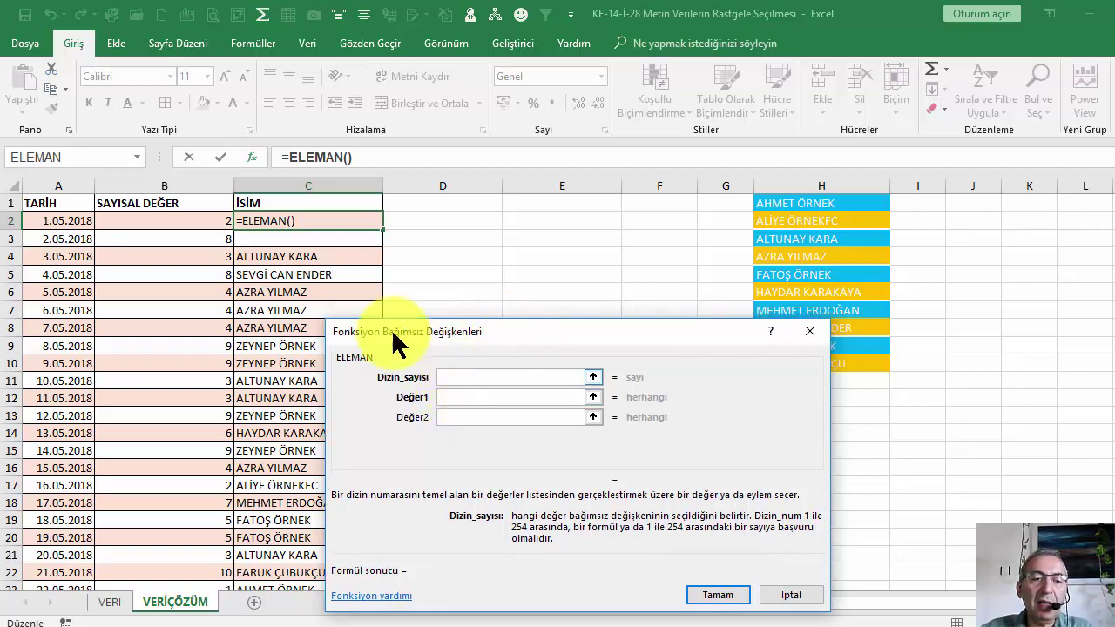
click(177, 222)
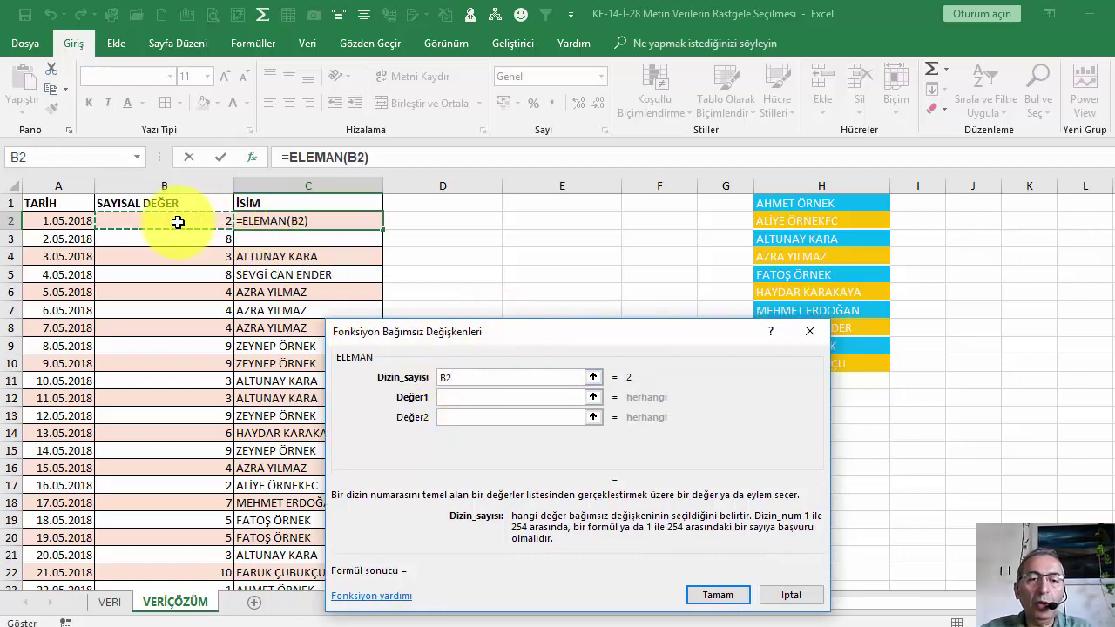
click(459, 397)
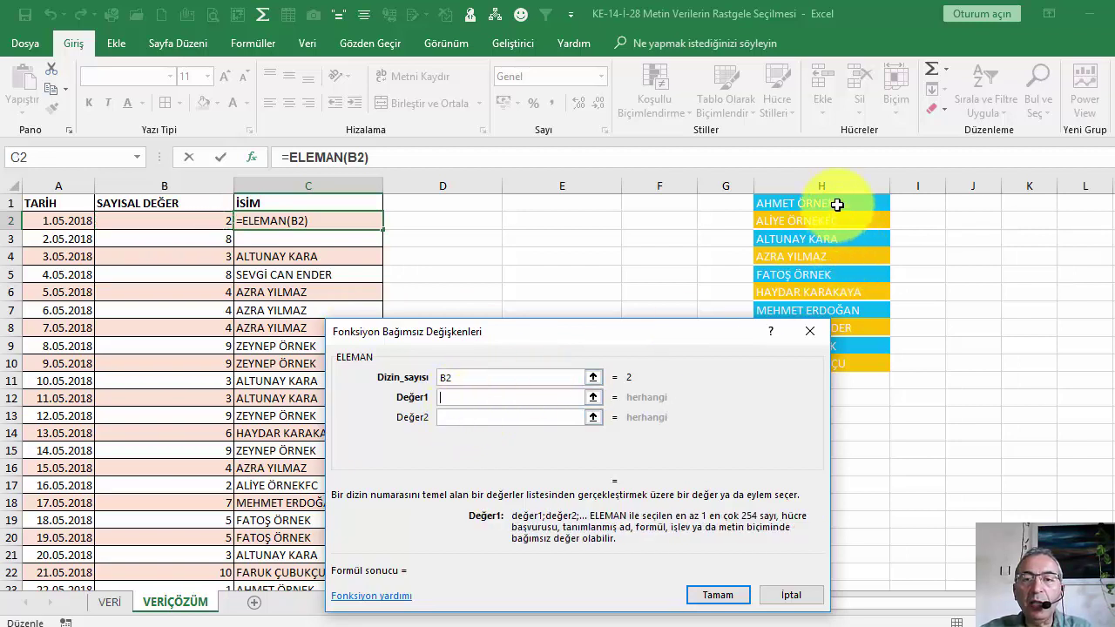
drag(837, 205, 834, 355)
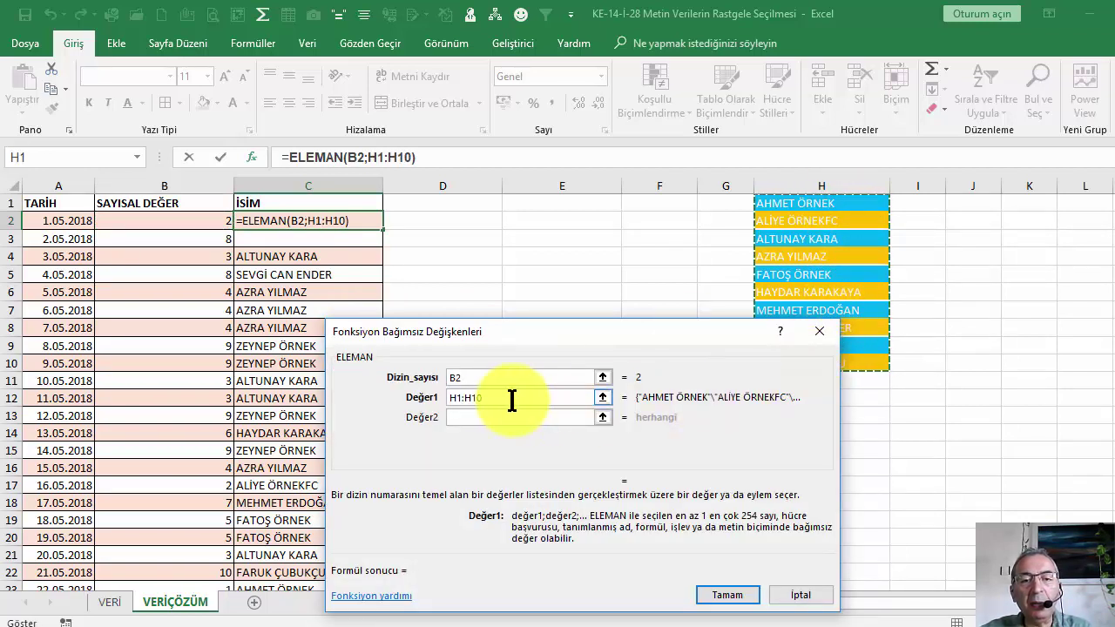
key(F4)
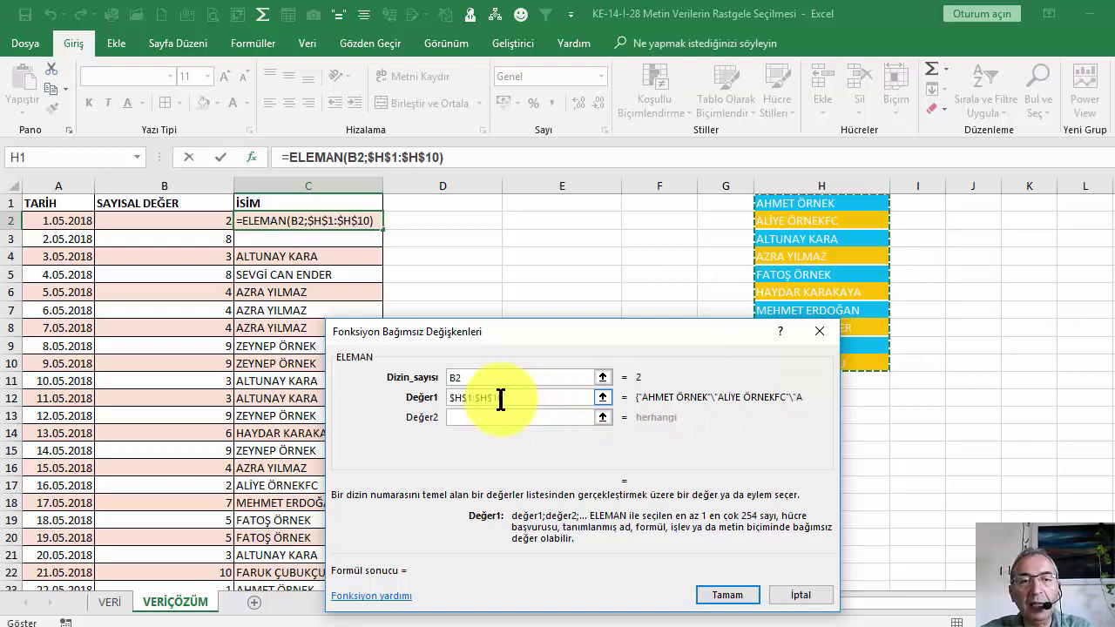
click(715, 596)
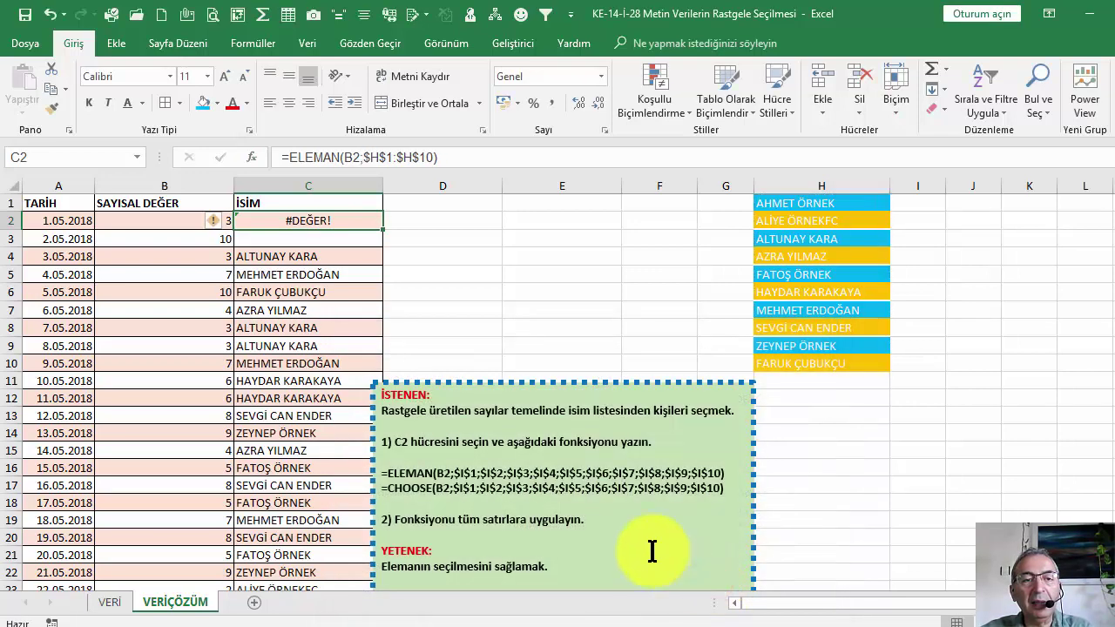
Reopen C2's ELEMAN arguments, showing index B2 and $H$1:$H$10 in Değer1
click(252, 157)
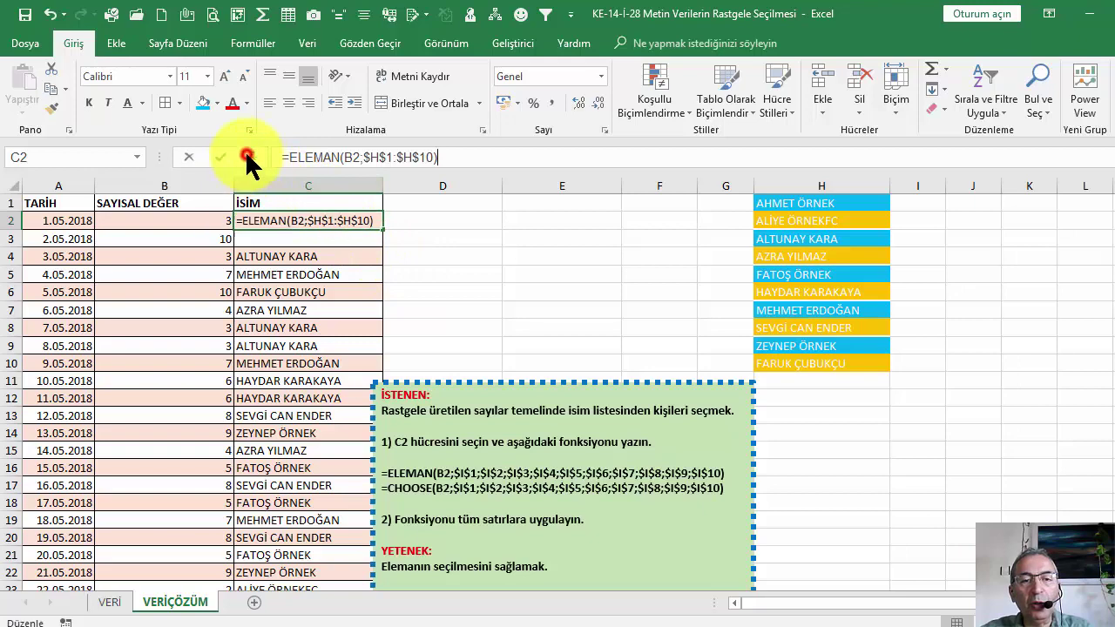
click(517, 397)
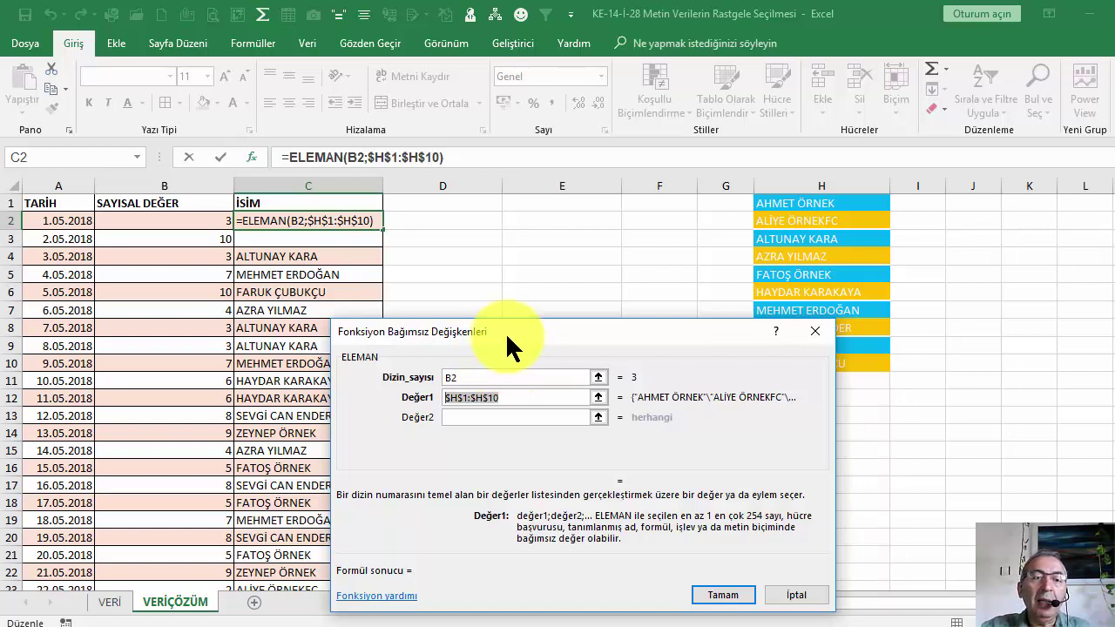
drag(492, 330, 482, 324)
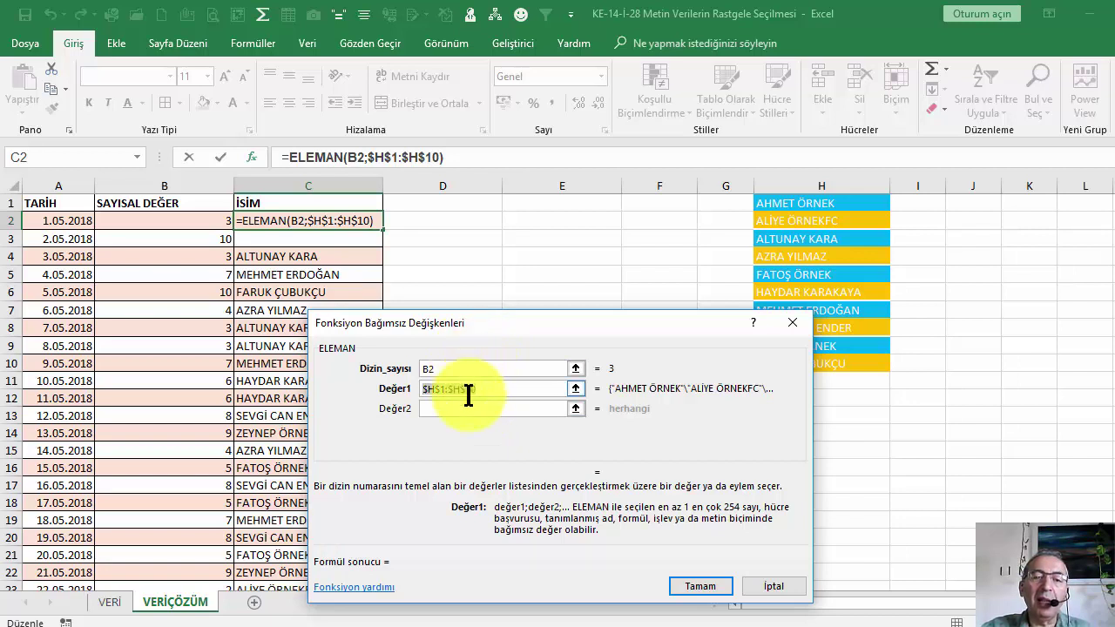
Replace Değer1 with $H$1 and set Değer2–Değer4 to $H$2, $H$3 and $H$4
click(499, 390)
click(791, 203)
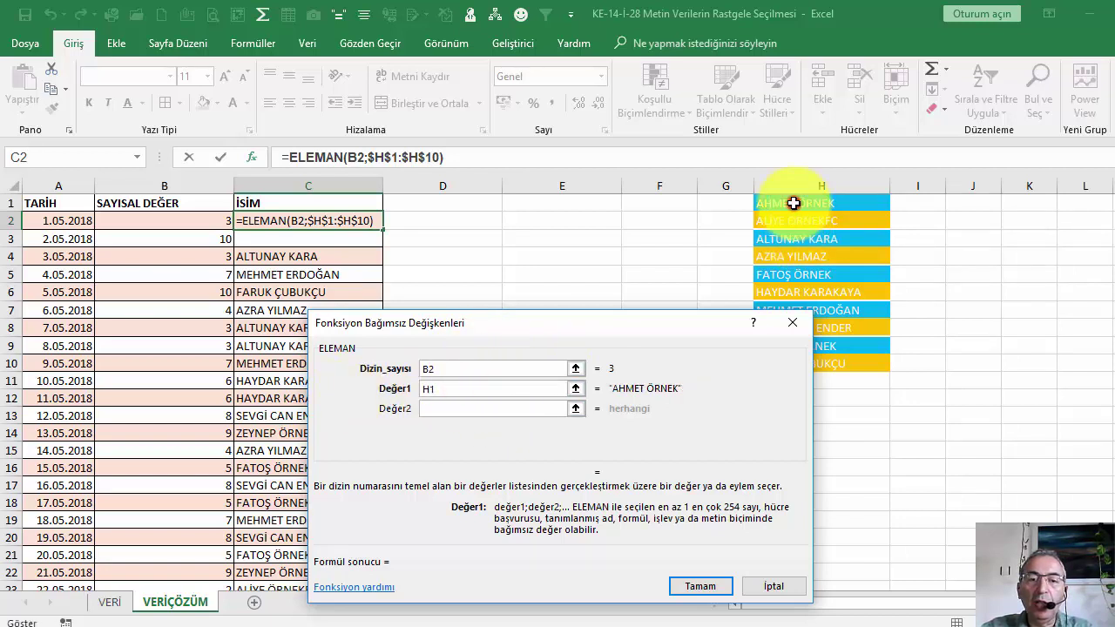
key(F4)
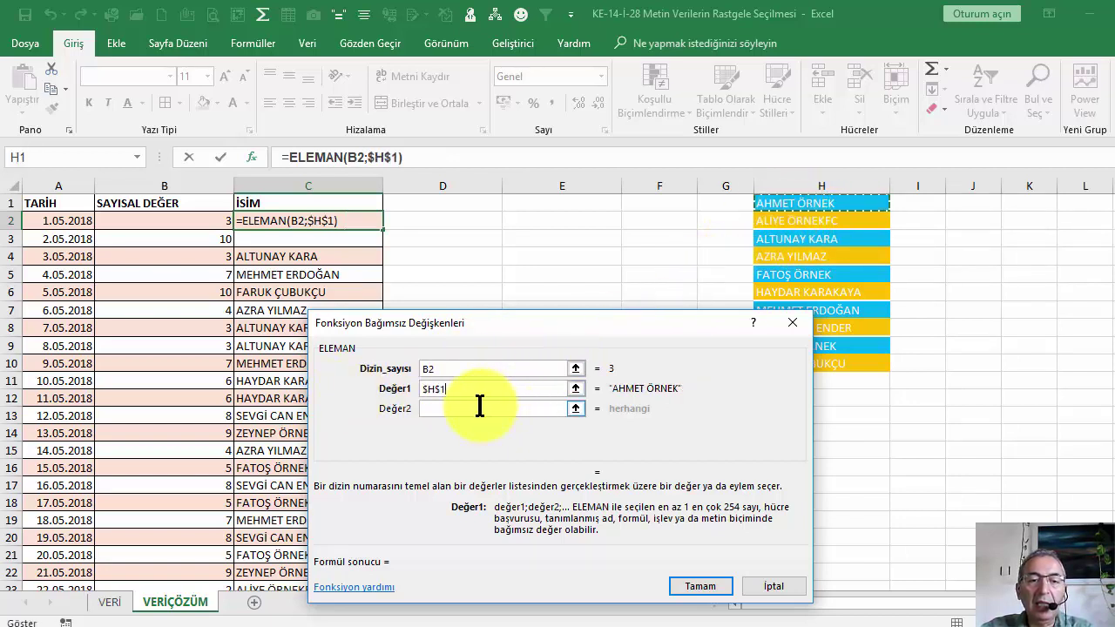
click(479, 405)
click(791, 220)
key(F4)
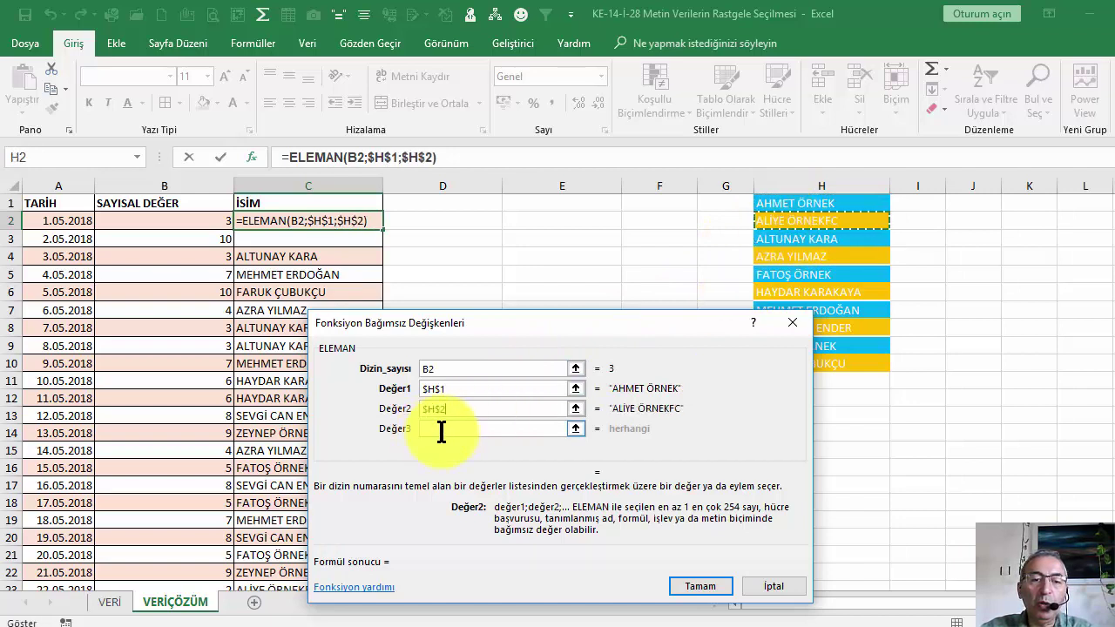
click(442, 428)
click(789, 239)
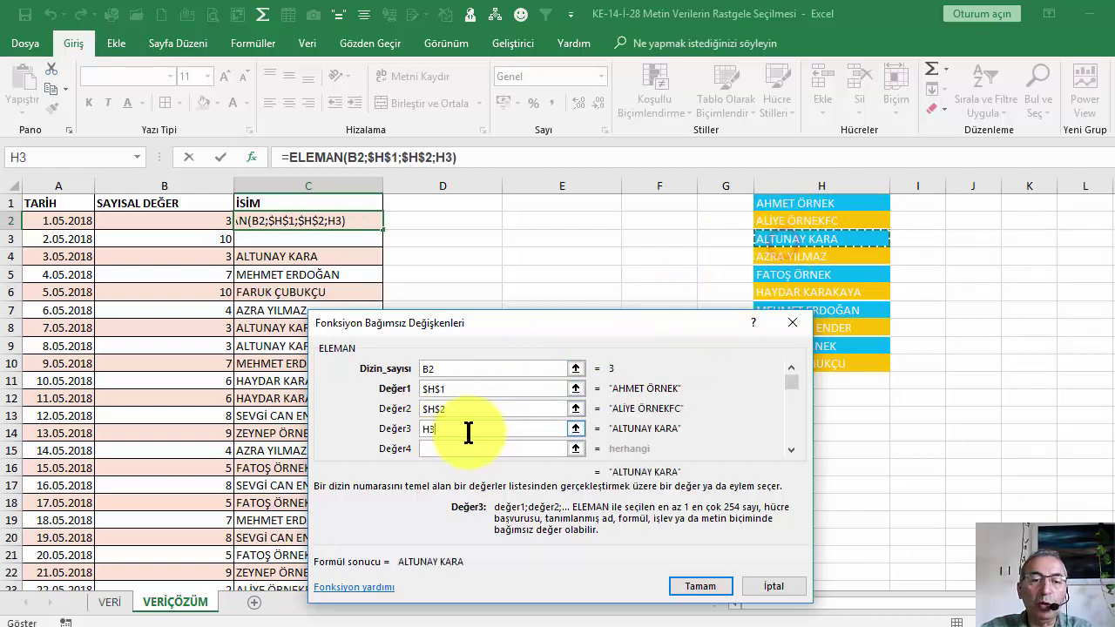
click(788, 256)
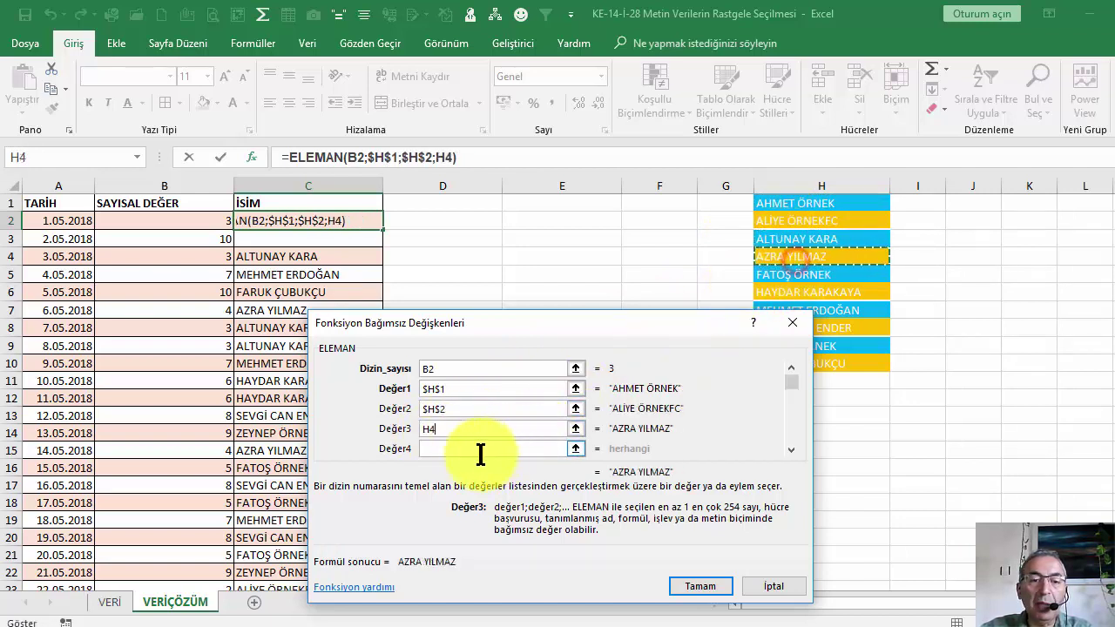
click(460, 427)
click(797, 239)
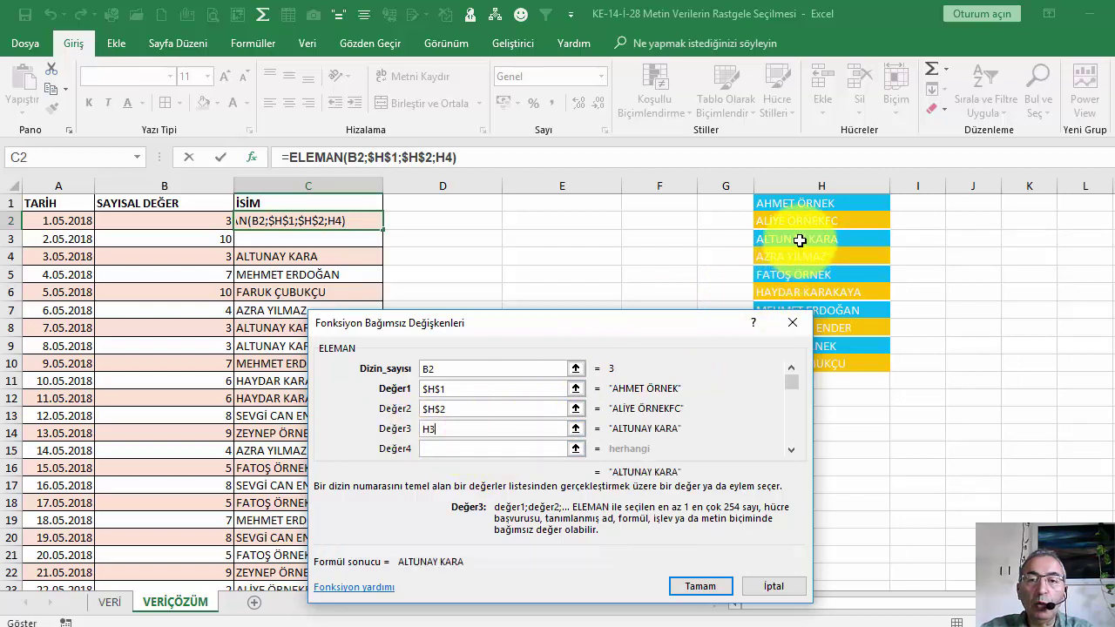
key(F4)
click(479, 448)
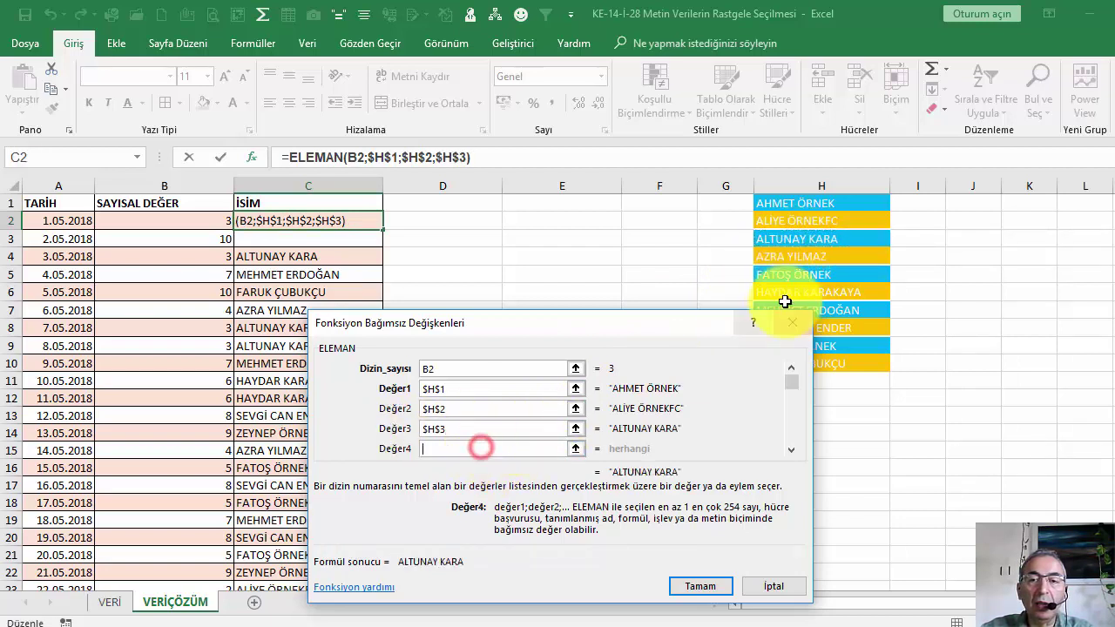
click(801, 259)
key(F4)
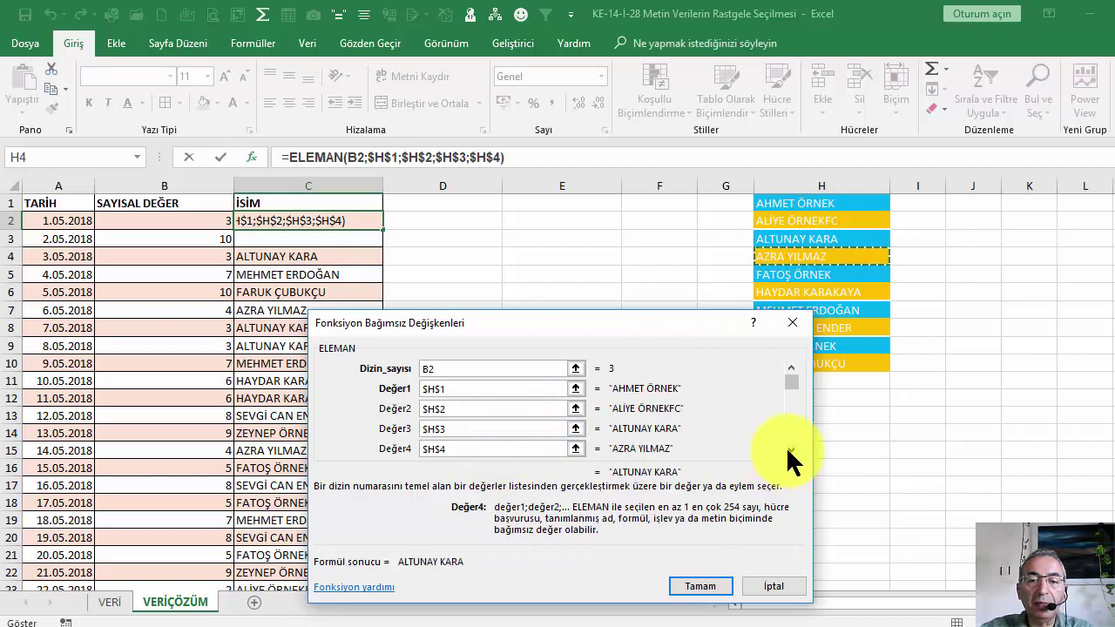
Fill Değer5–Değer7 with cells H5, H6 and $H$7
click(787, 445)
click(511, 410)
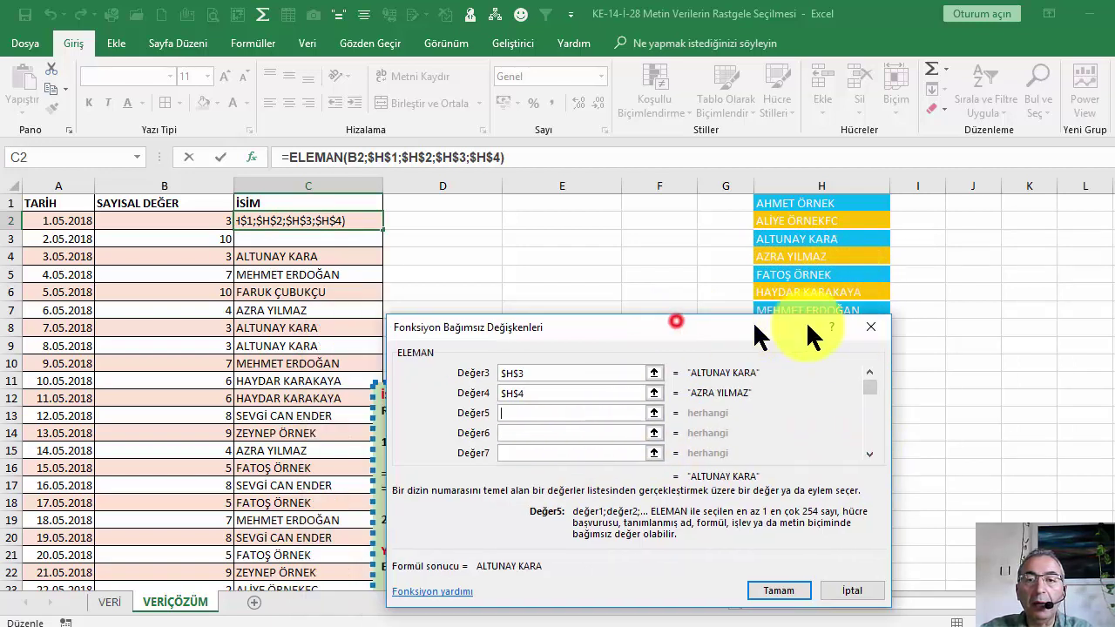
drag(700, 318, 842, 384)
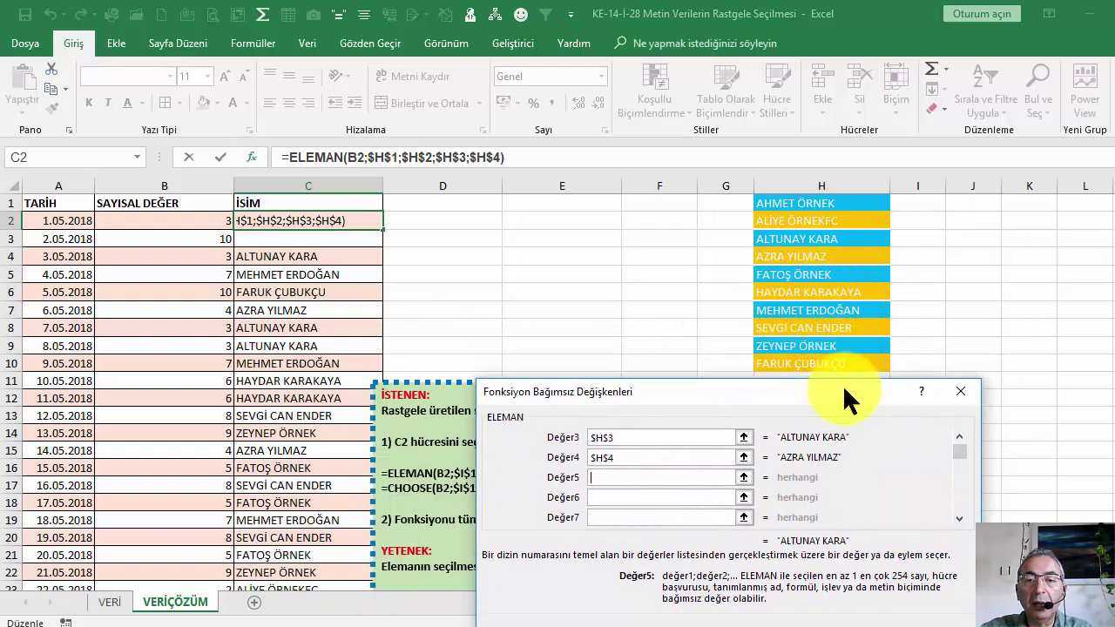
click(803, 278)
click(614, 493)
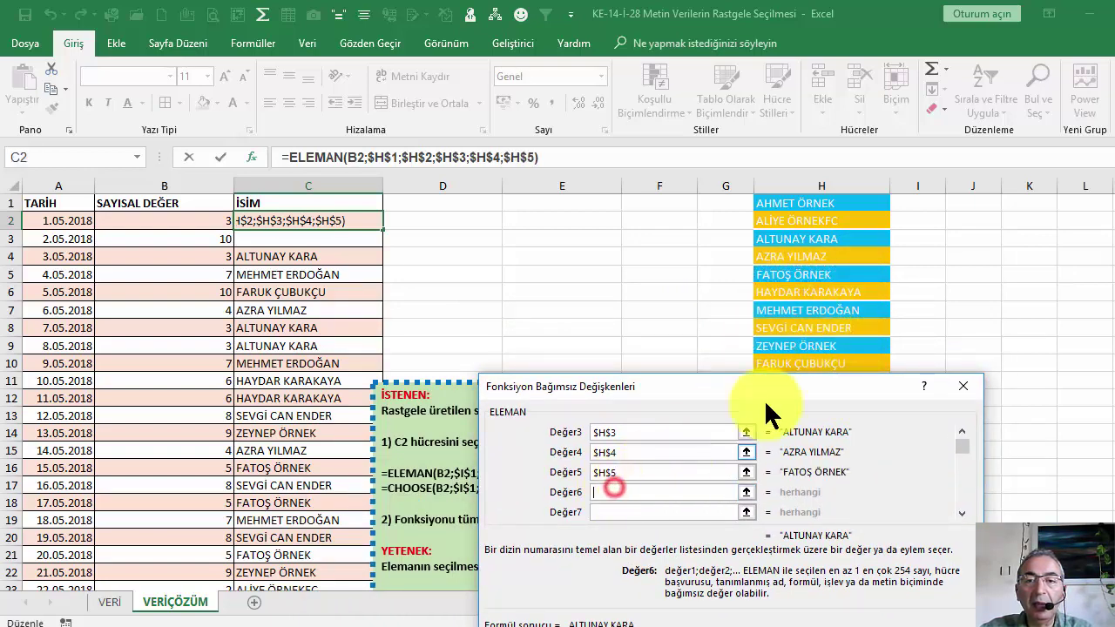
click(809, 294)
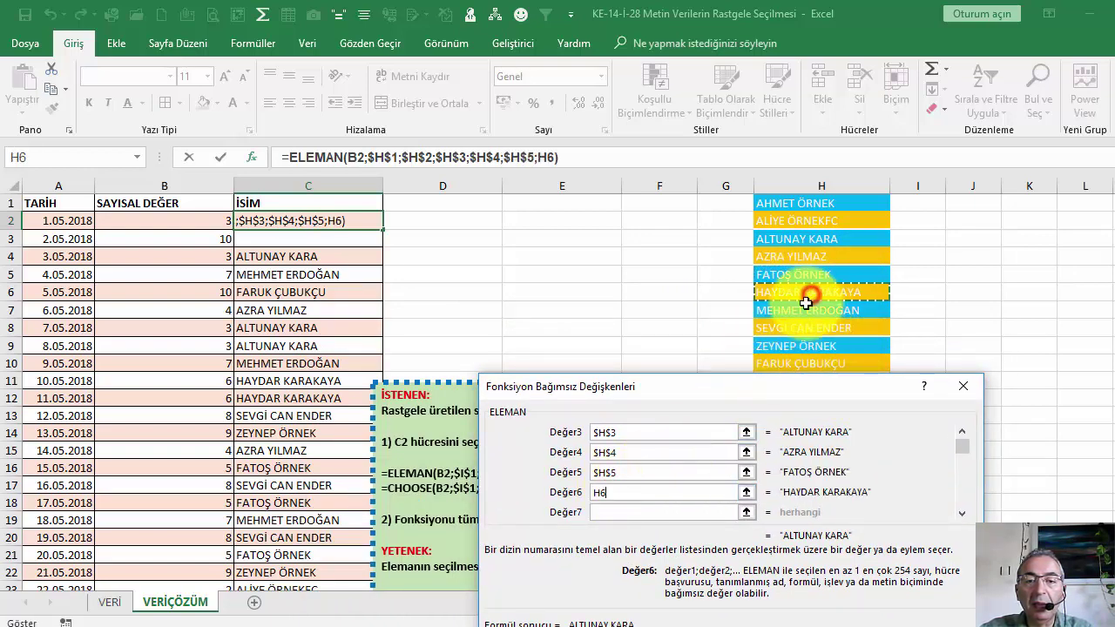
click(618, 512)
click(812, 310)
key(F4)
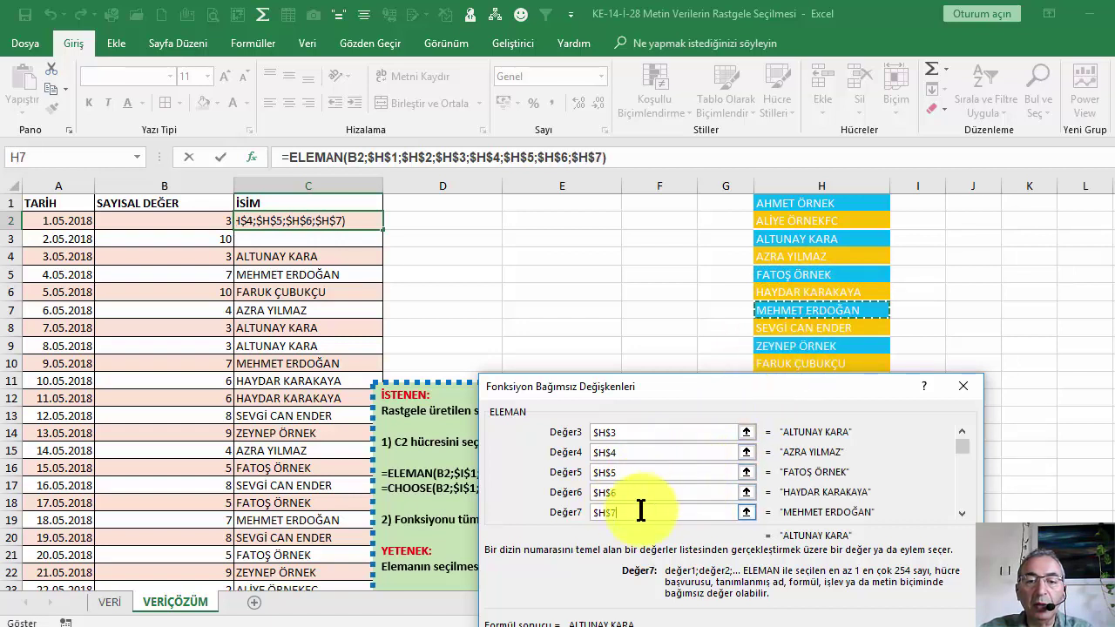
click(962, 513)
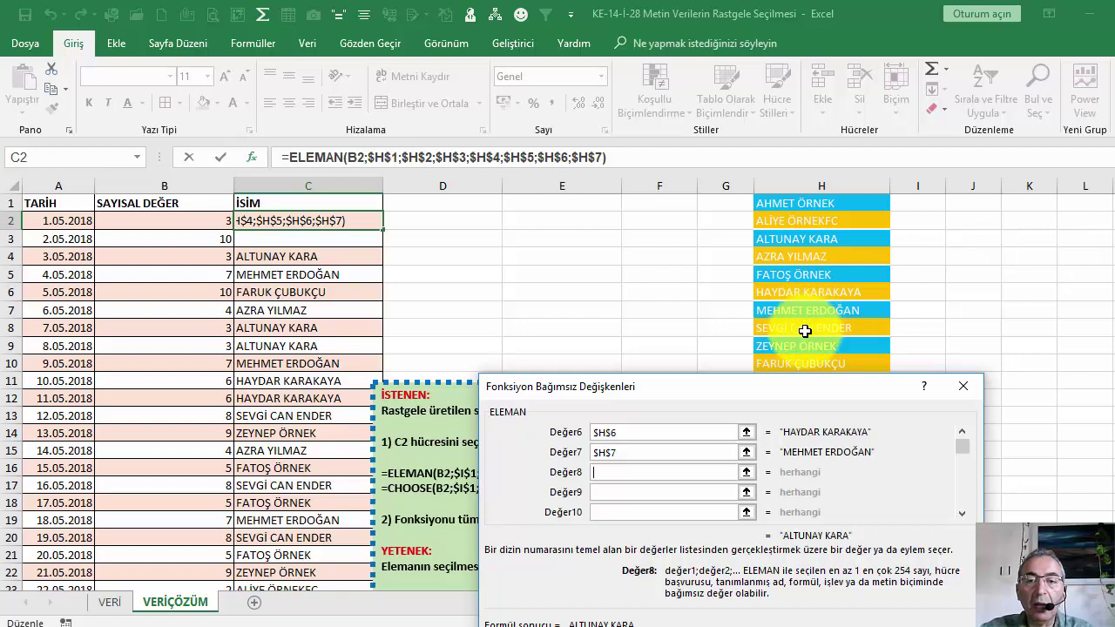
click(804, 325)
key(F4)
click(639, 492)
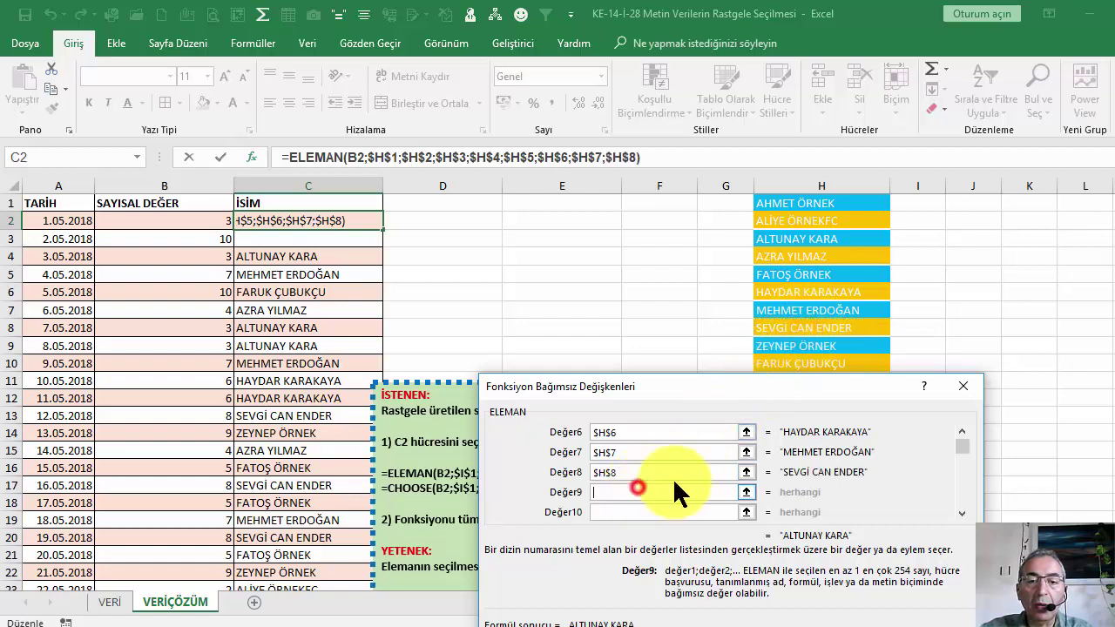
click(793, 346)
key(F4)
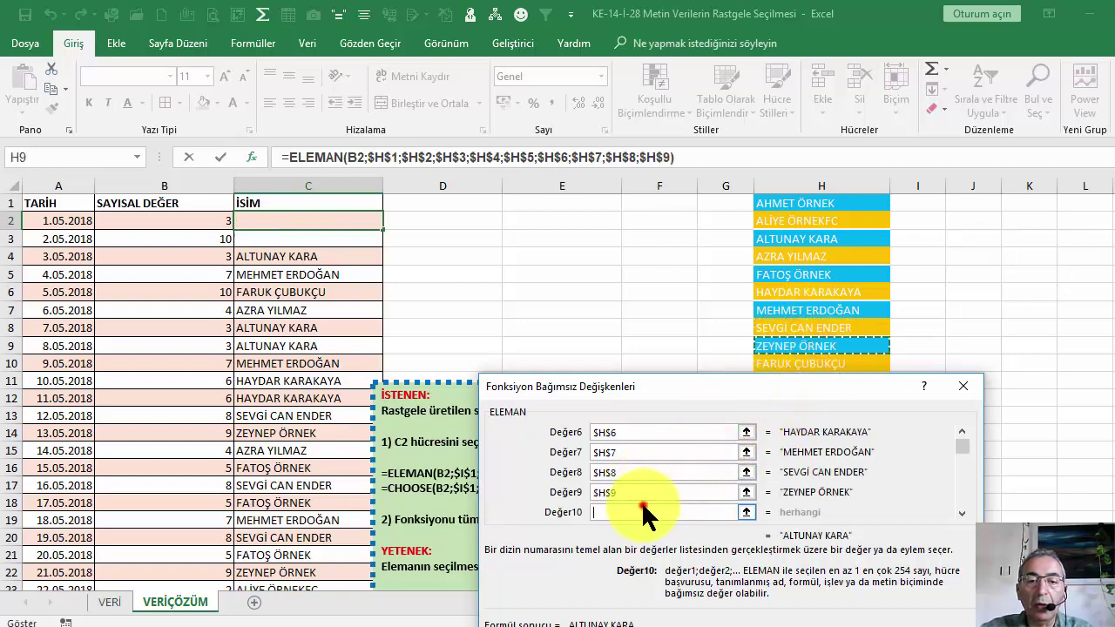
click(641, 512)
click(807, 364)
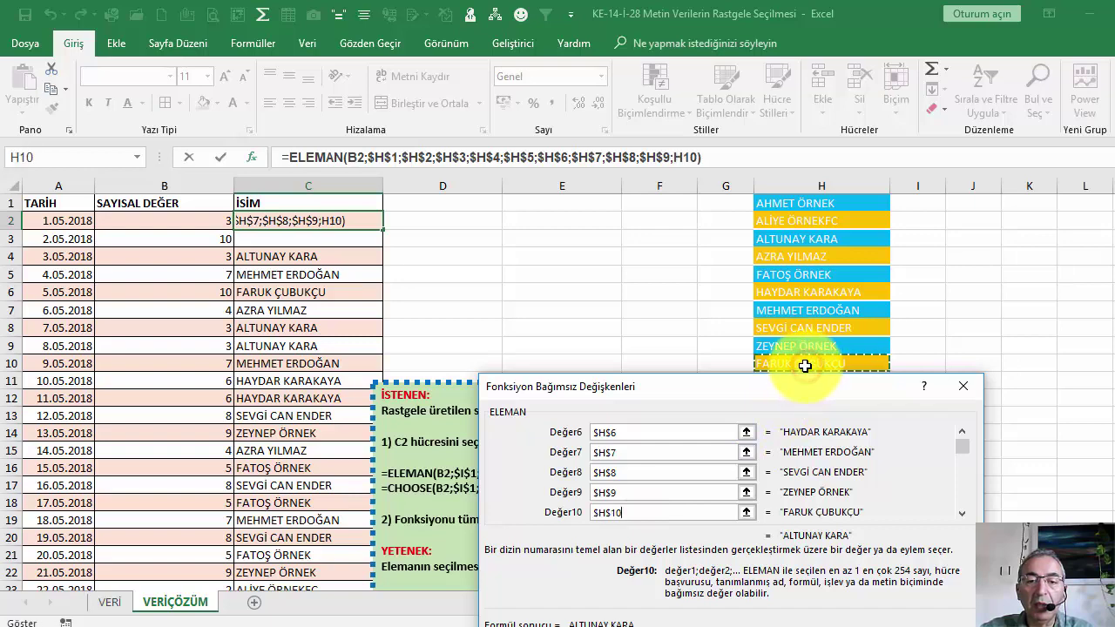
click(871, 621)
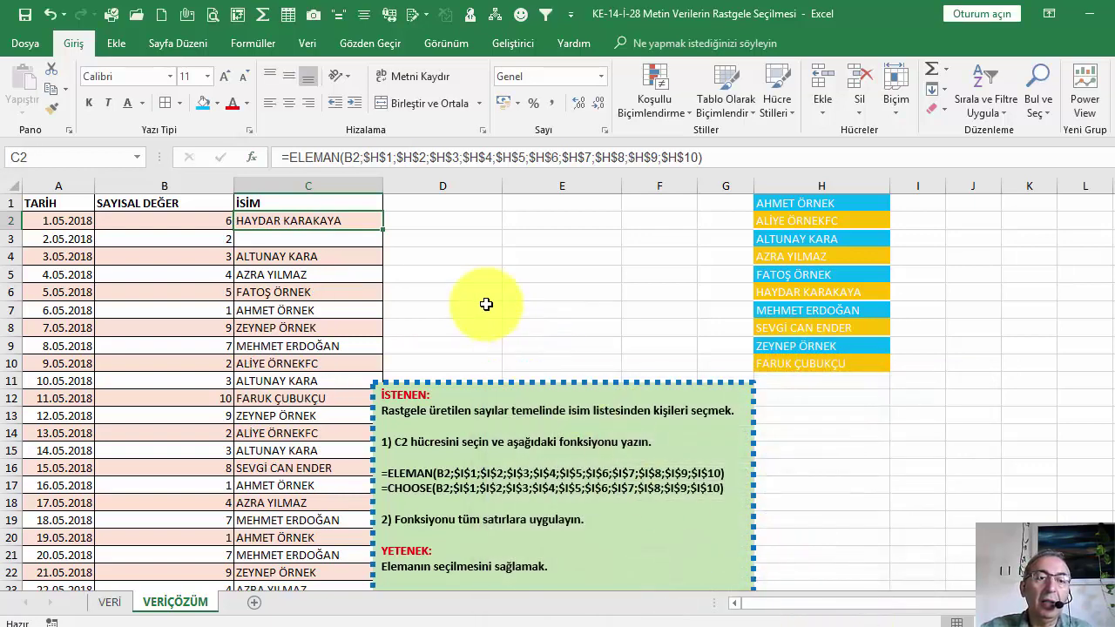
Copy C2's ELEMAN formula down to C31 and pick an AutoFill fill option
click(372, 221)
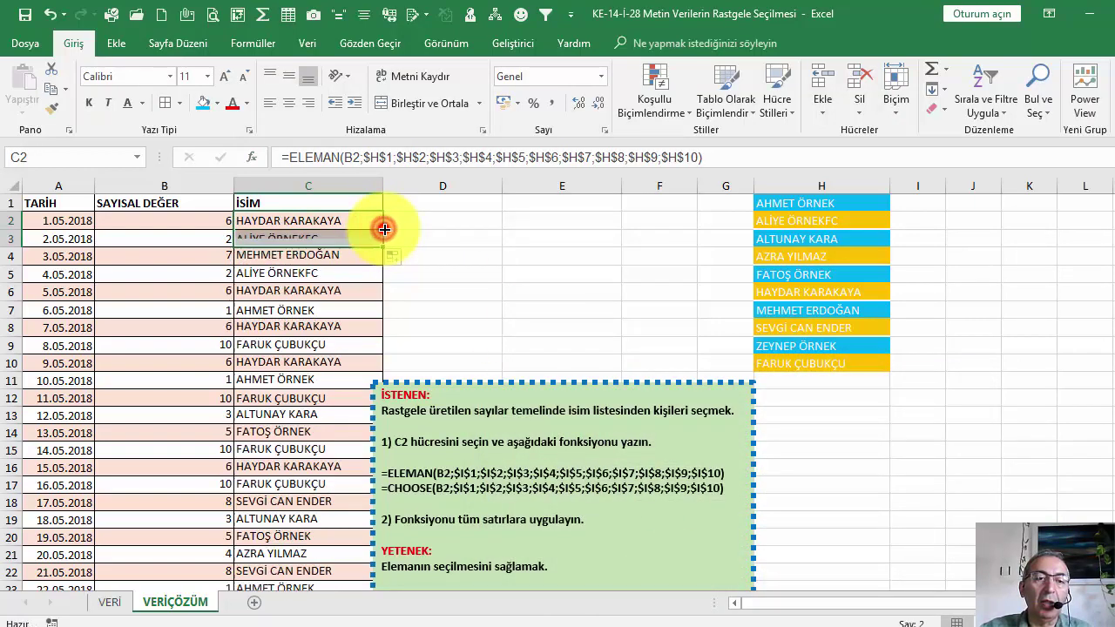
drag(384, 229, 395, 521)
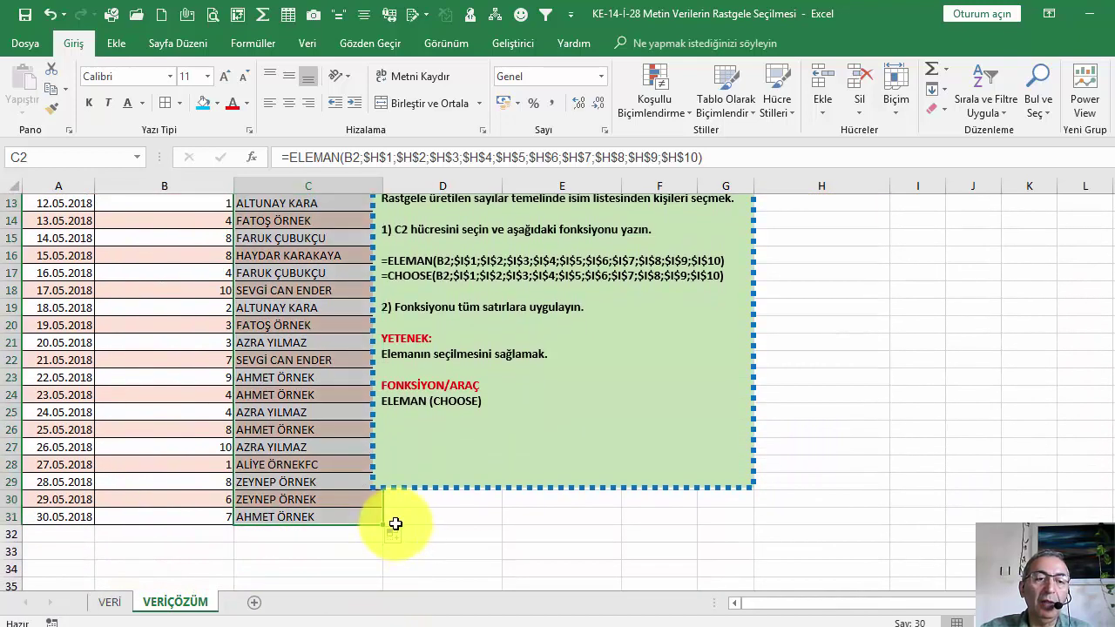
scroll(384, 496, up, 4)
click(318, 345)
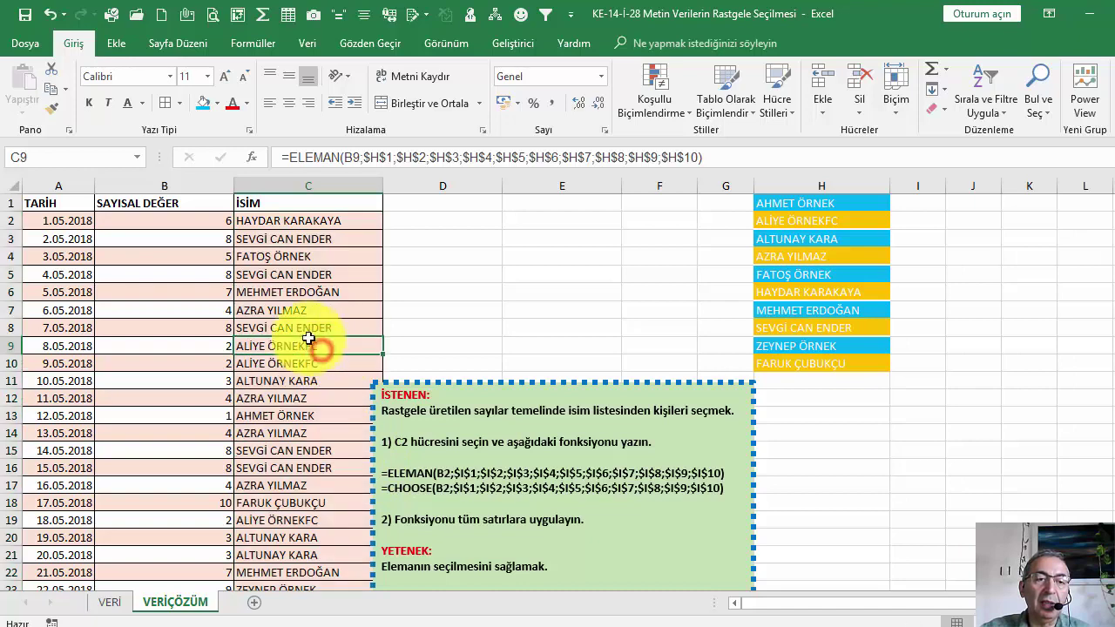
scroll(340, 444, down, 2)
scroll(351, 464, down, 3)
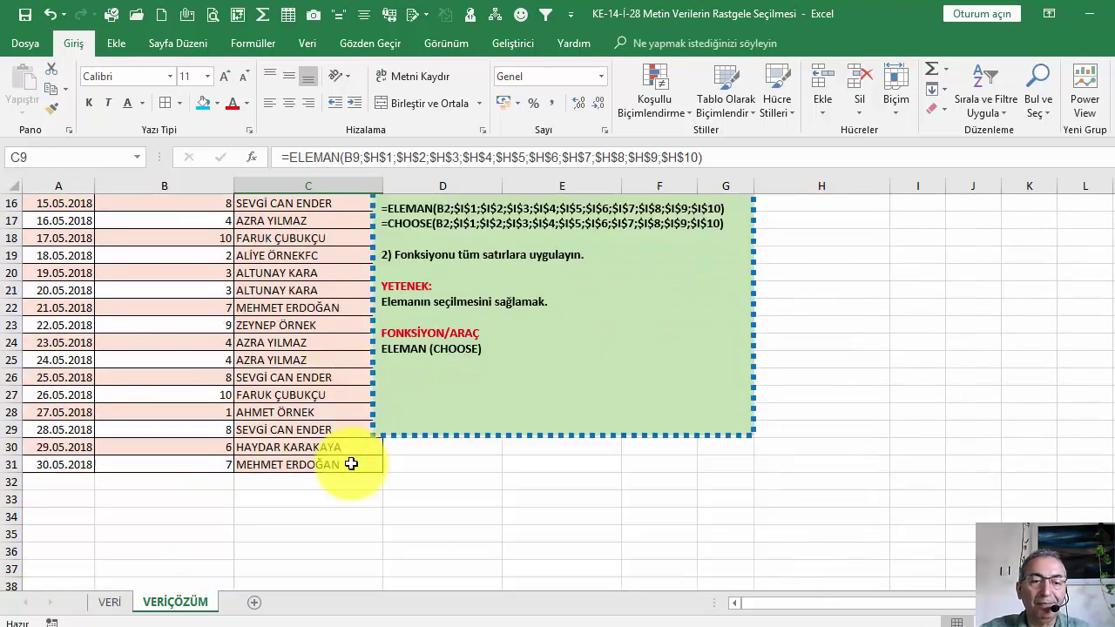
click(392, 482)
click(440, 527)
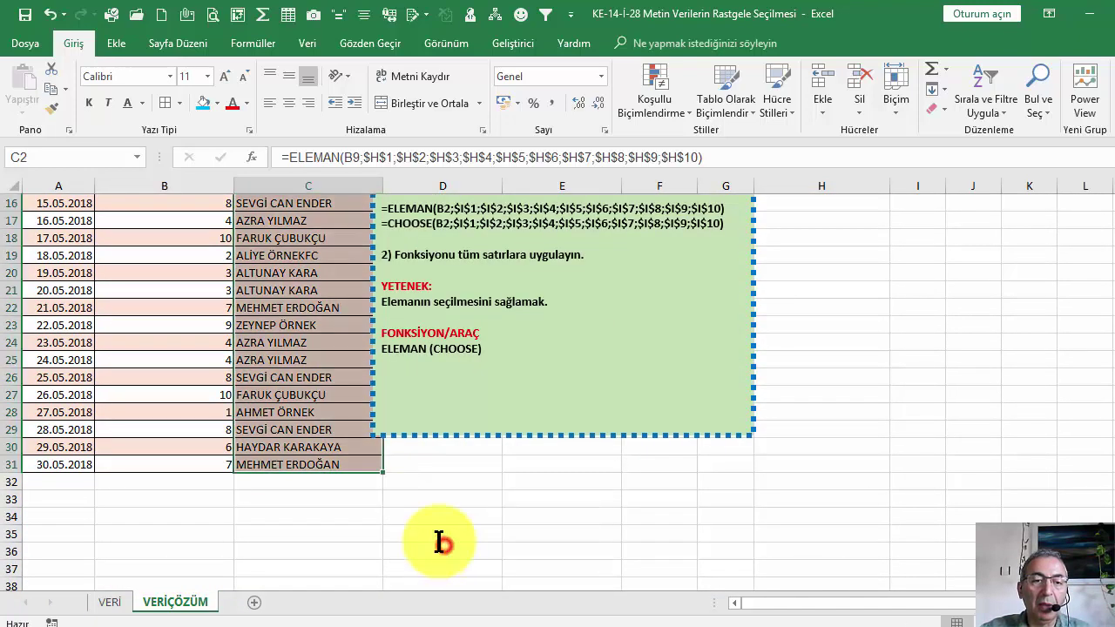
scroll(278, 320, up, 5)
Recalculate B2's random-number formula twice so column B's numbers and column C's names change
click(261, 253)
click(199, 220)
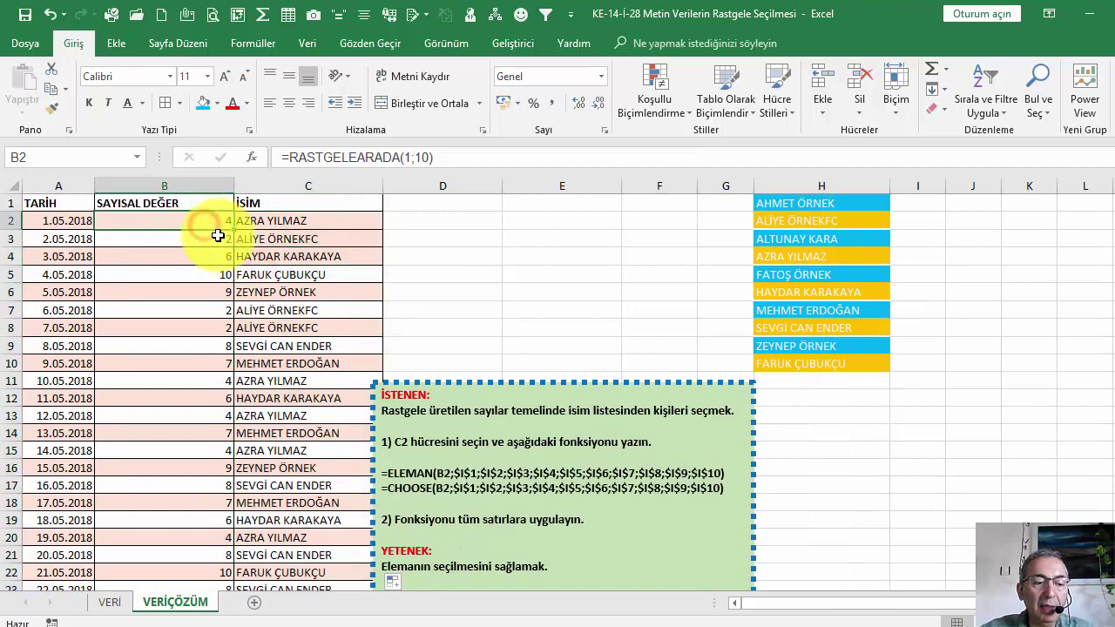
double_click(212, 223)
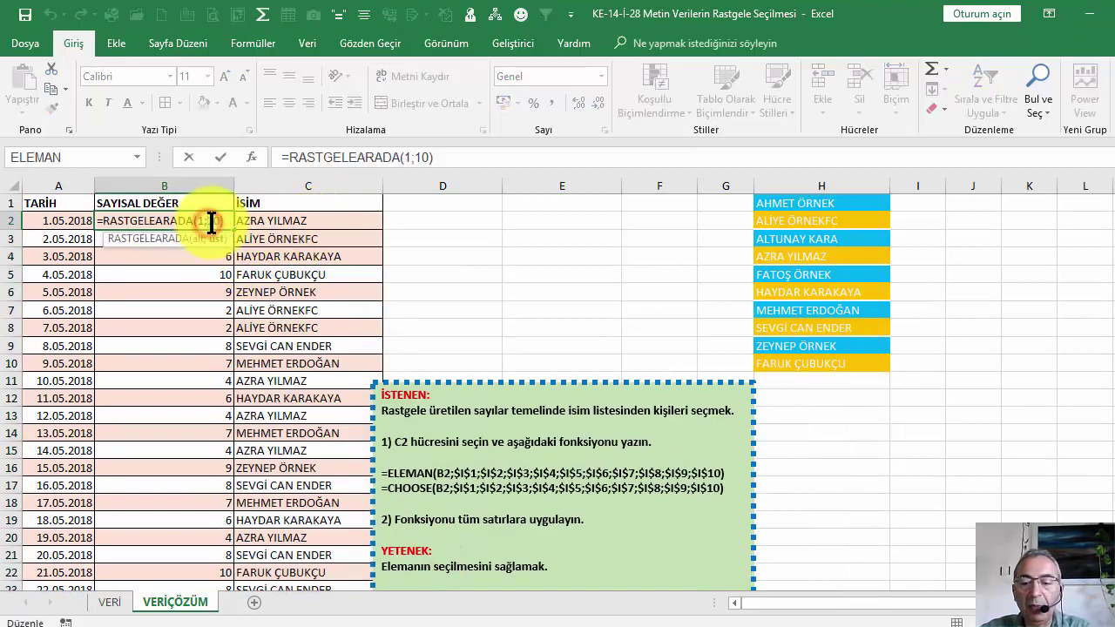
key(Return)
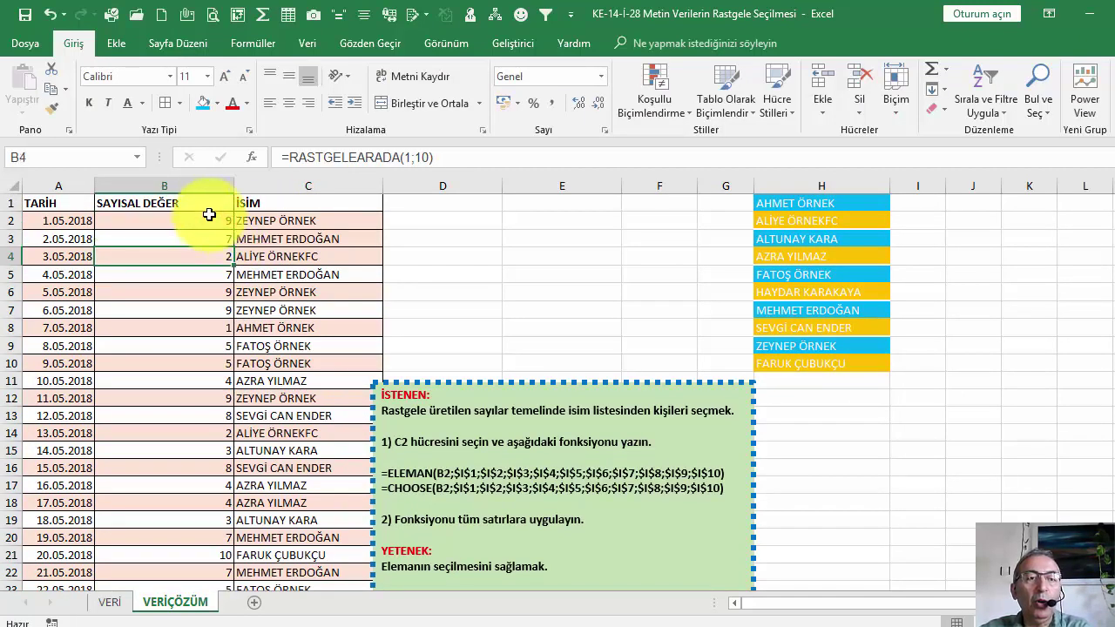
click(200, 220)
double_click(199, 220)
key(Return)
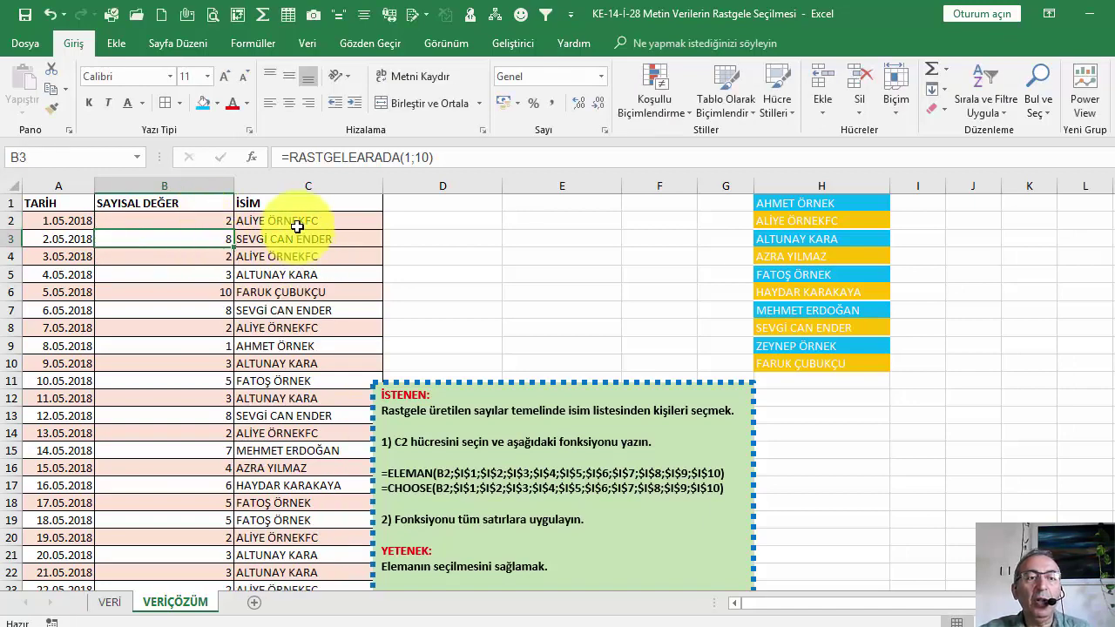
click(296, 222)
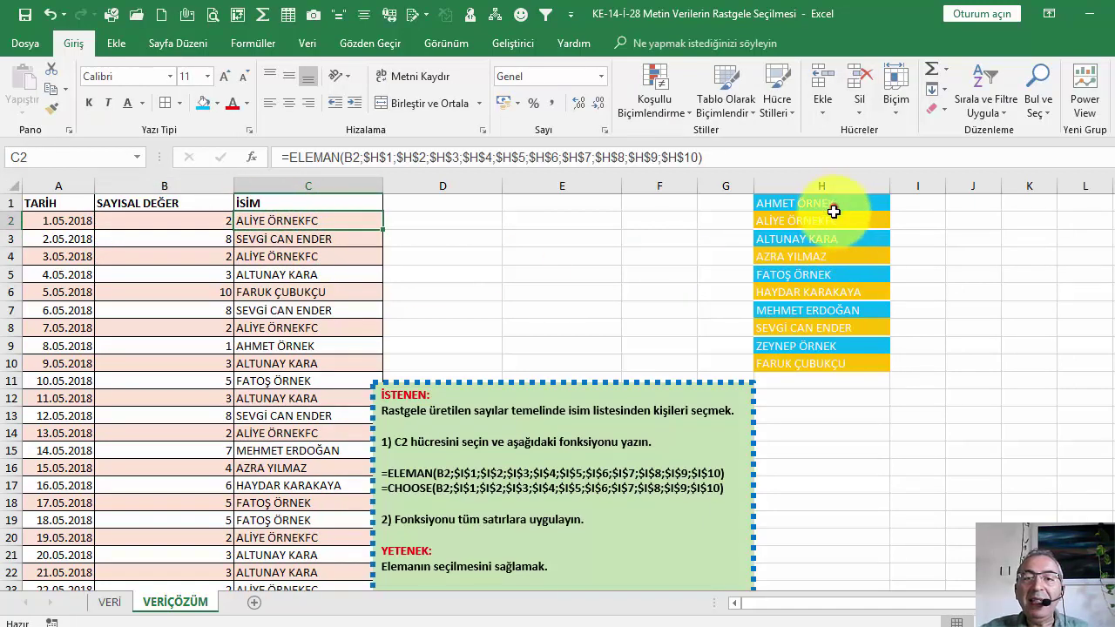
drag(832, 203, 812, 354)
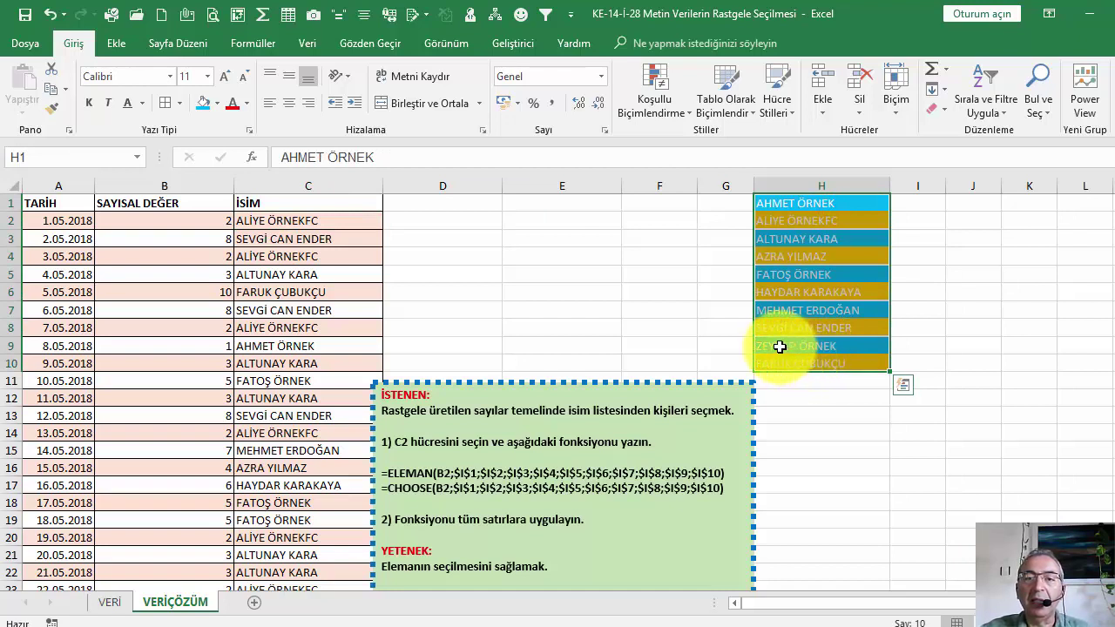
click(809, 220)
click(807, 238)
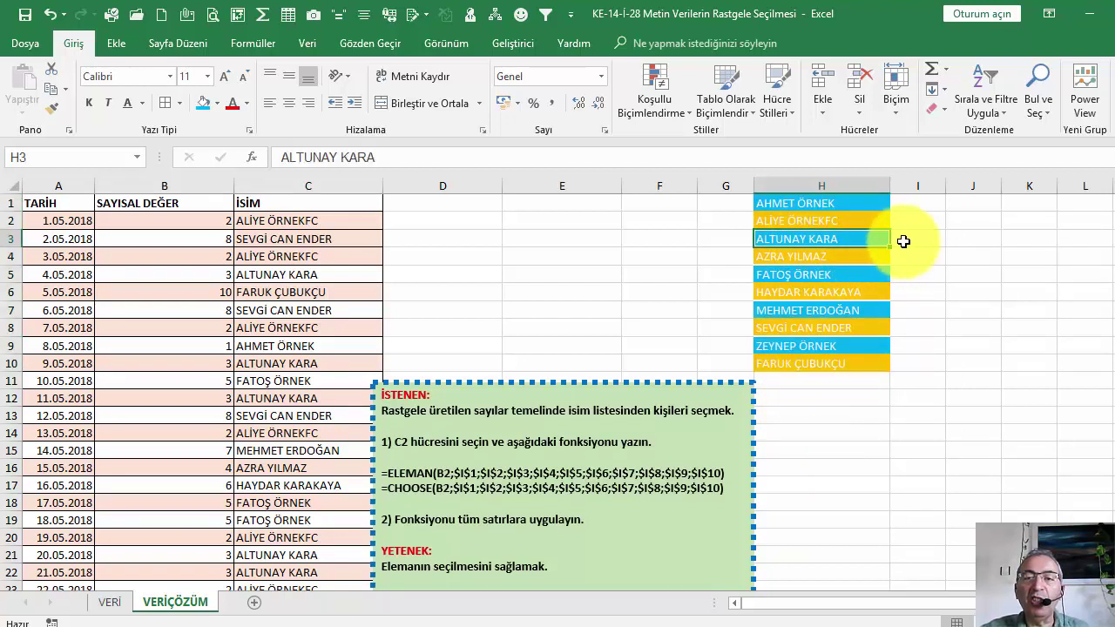
click(934, 207)
click(972, 207)
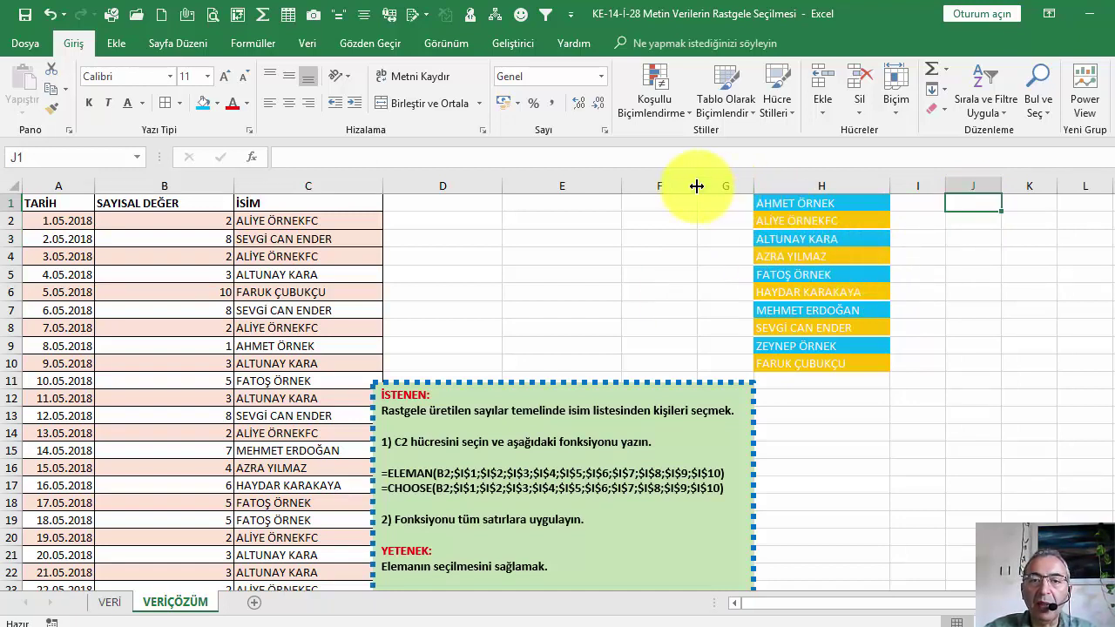
drag(697, 186, 674, 185)
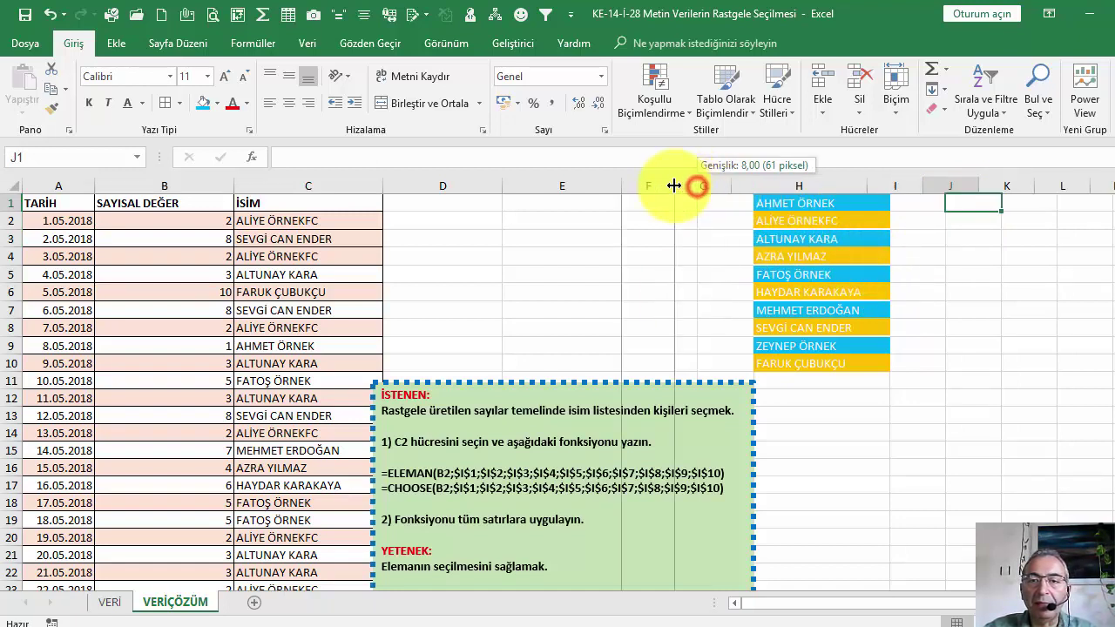
click(796, 225)
click(798, 242)
mouse_move(811, 248)
mouse_down()
mouse_move(996, 211)
mouse_move(965, 212)
mouse_up()
Enter =KAÇINCI(J1;H1:H10;0) in J2, returning position 3
click(958, 219)
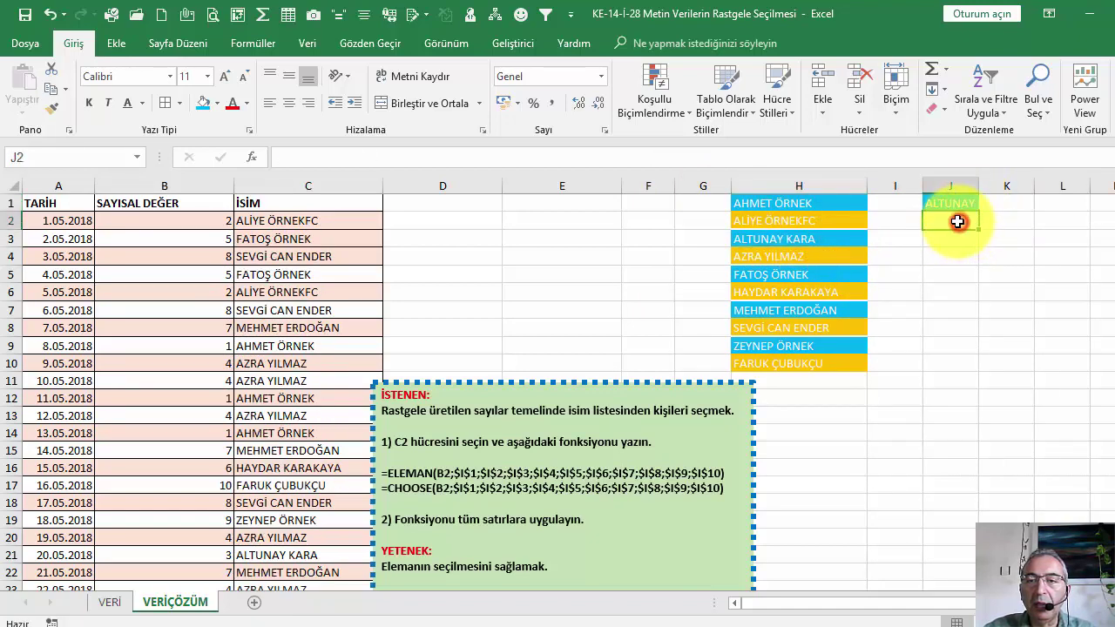
click(252, 157)
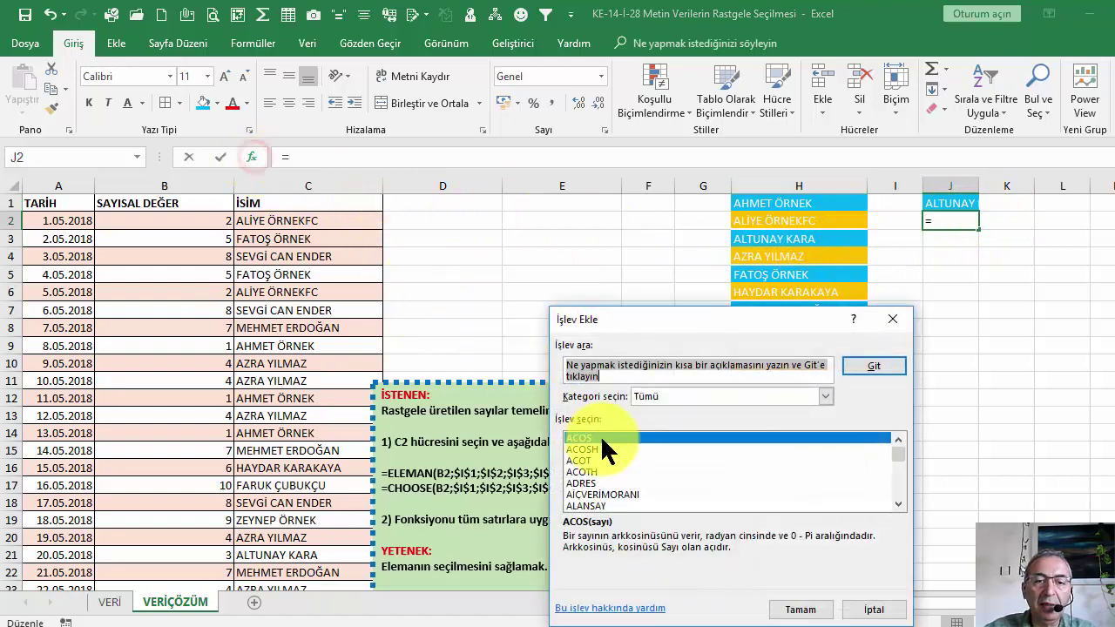
click(661, 397)
click(655, 423)
click(650, 448)
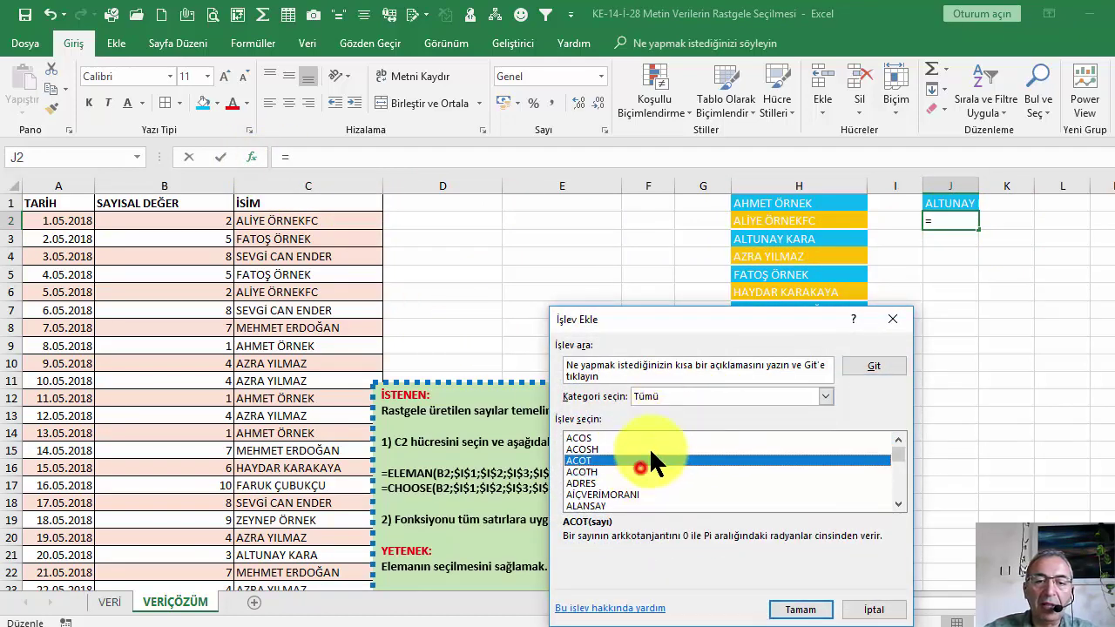
key(k)
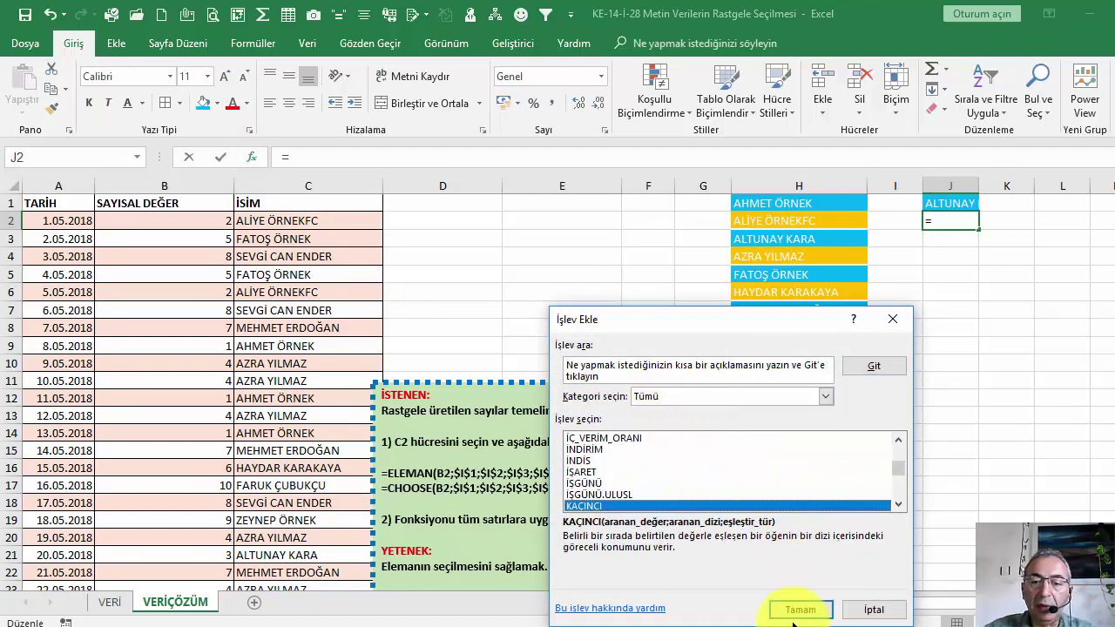
click(799, 610)
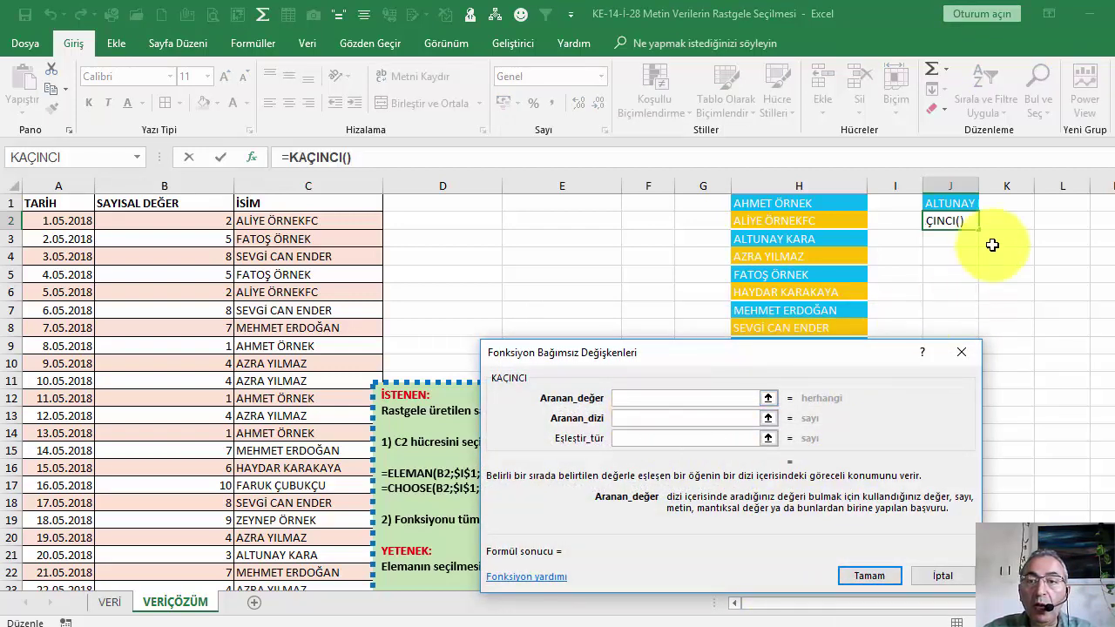
click(951, 203)
click(645, 422)
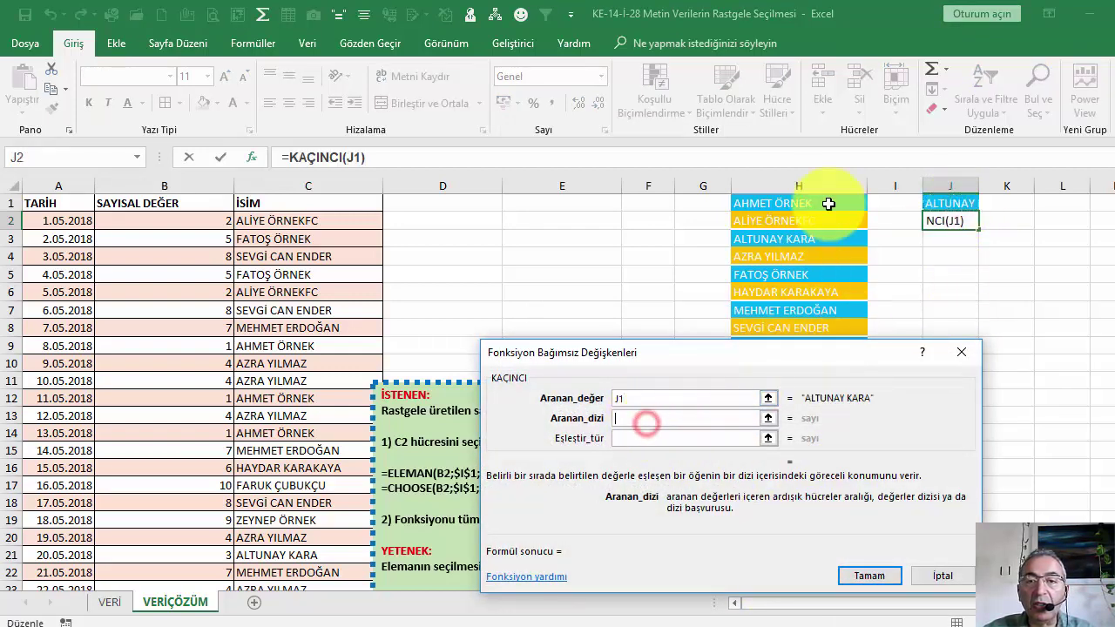
drag(828, 204, 810, 463)
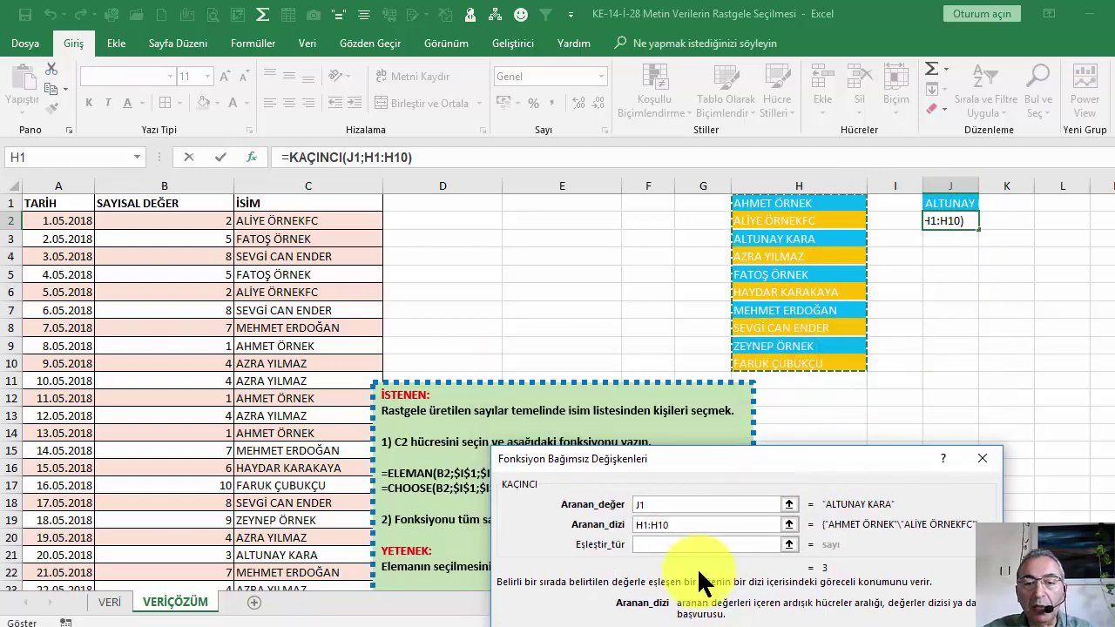
click(688, 546)
text(0)
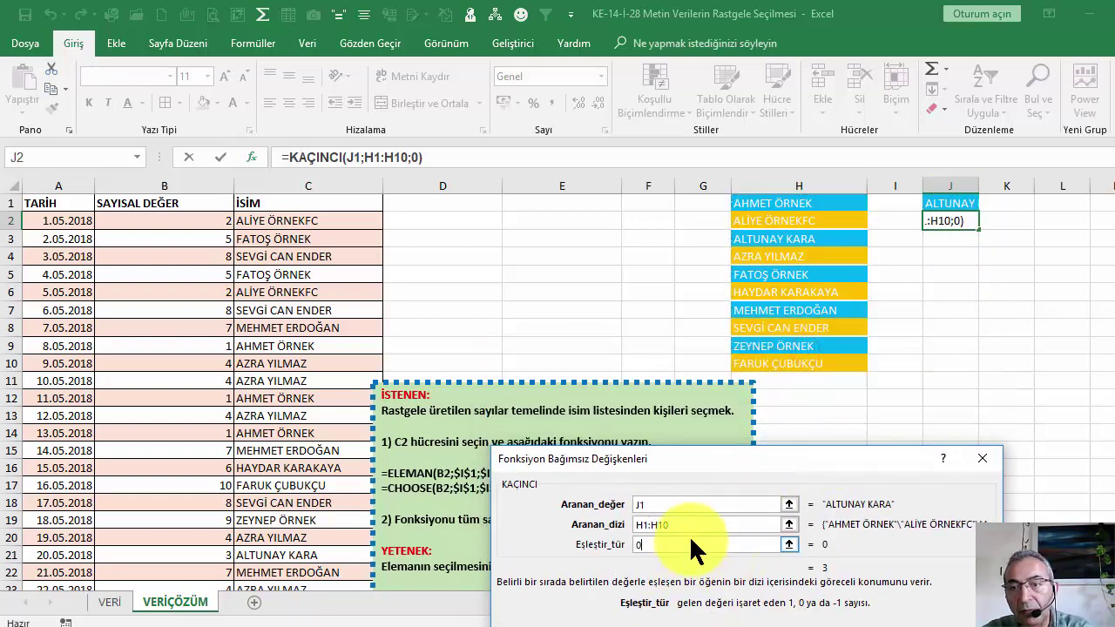
key(Return)
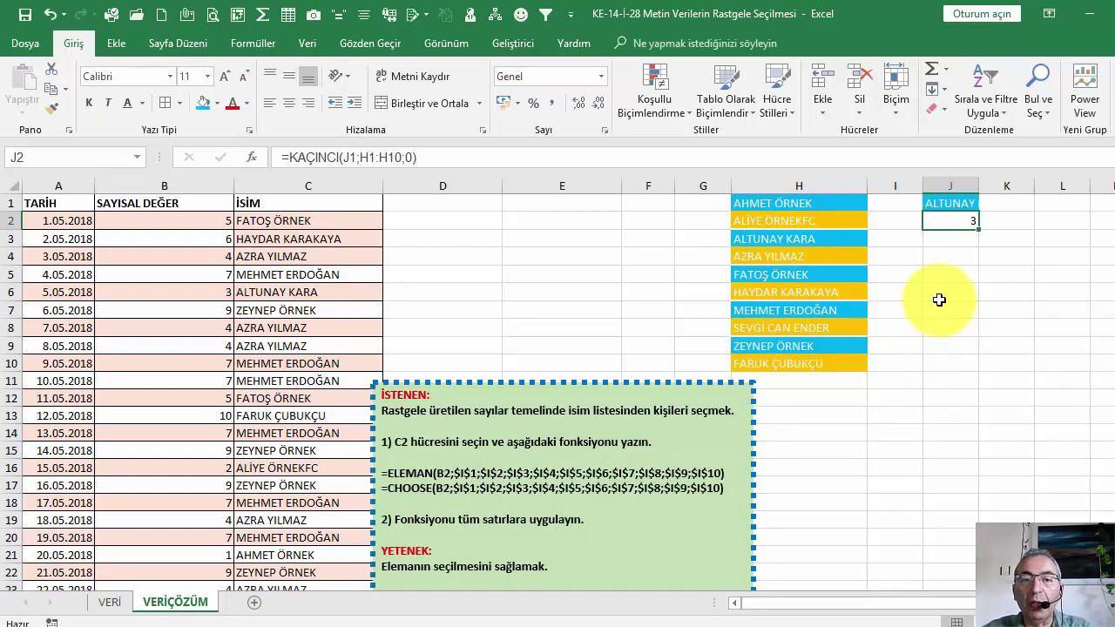
click(197, 224)
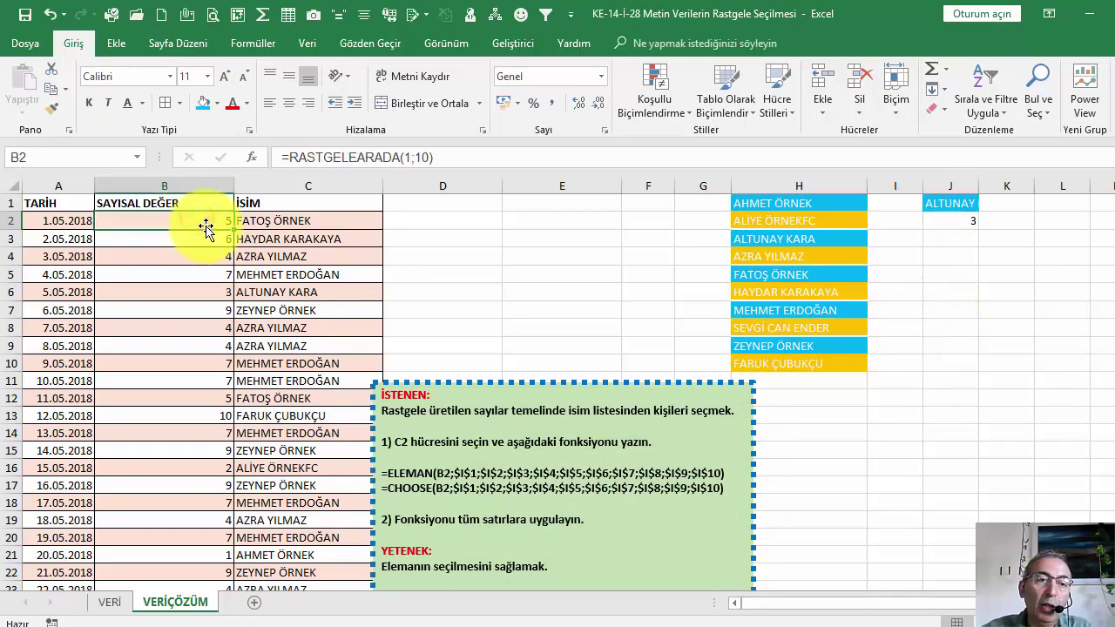
click(209, 292)
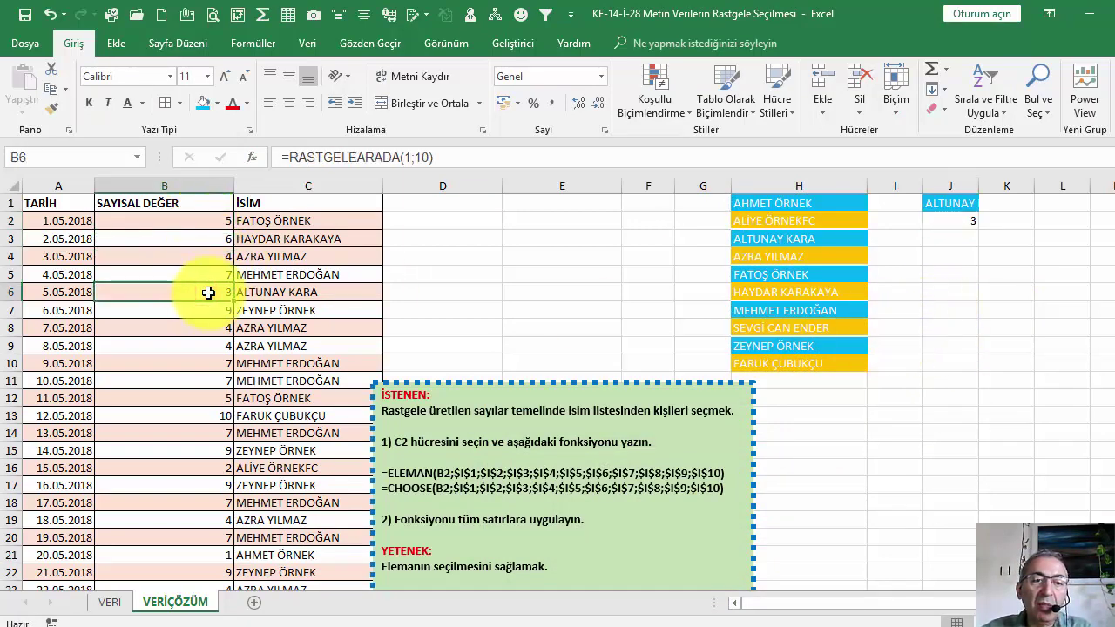
click(316, 292)
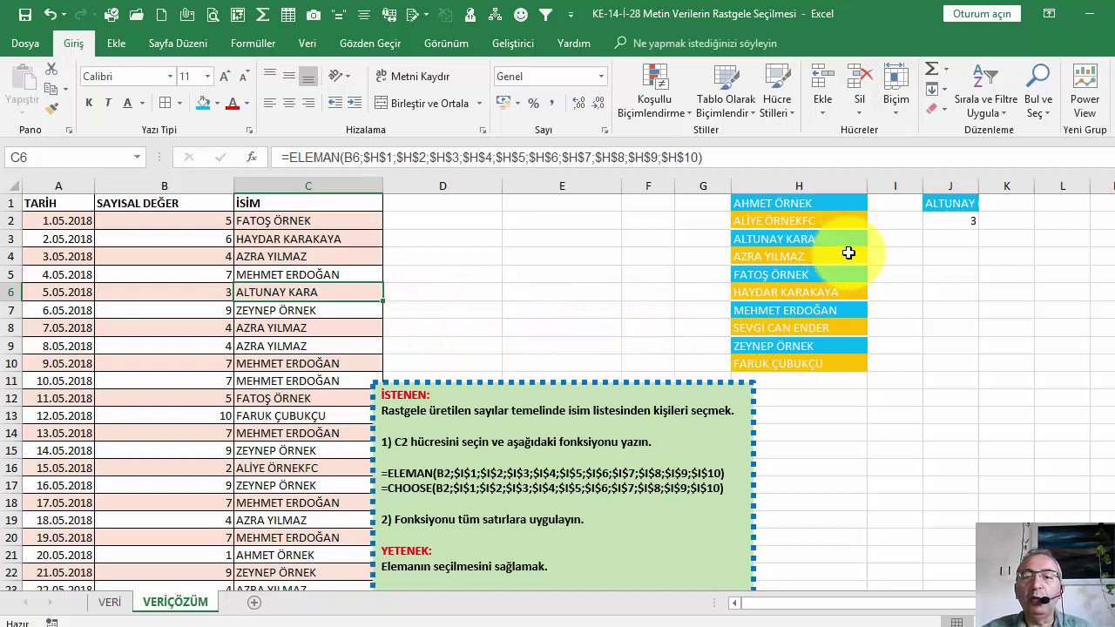
click(958, 223)
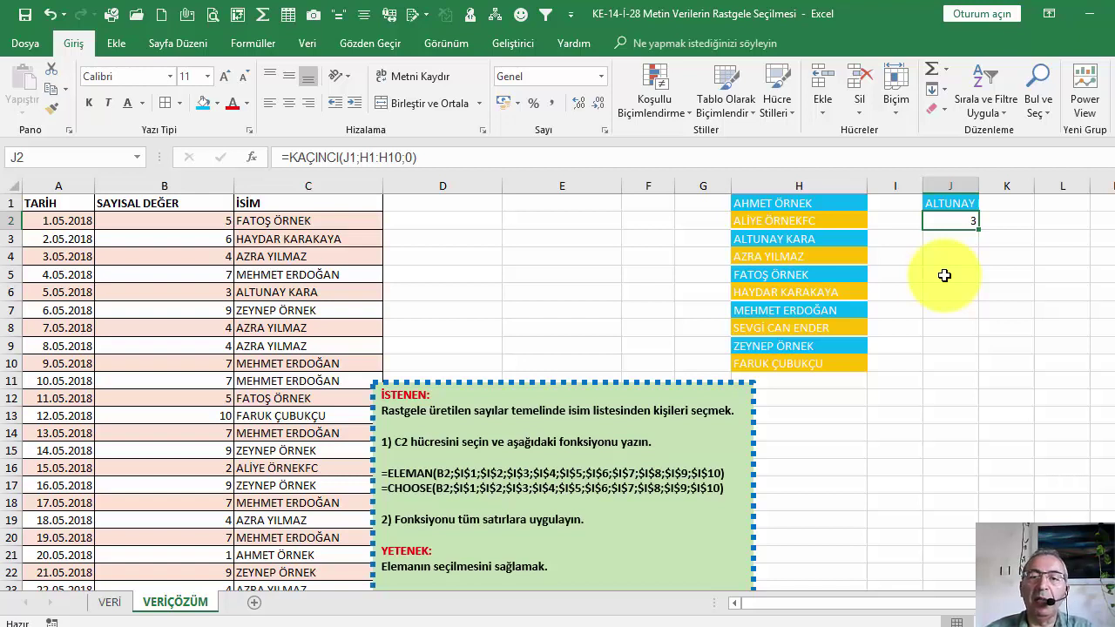
click(277, 220)
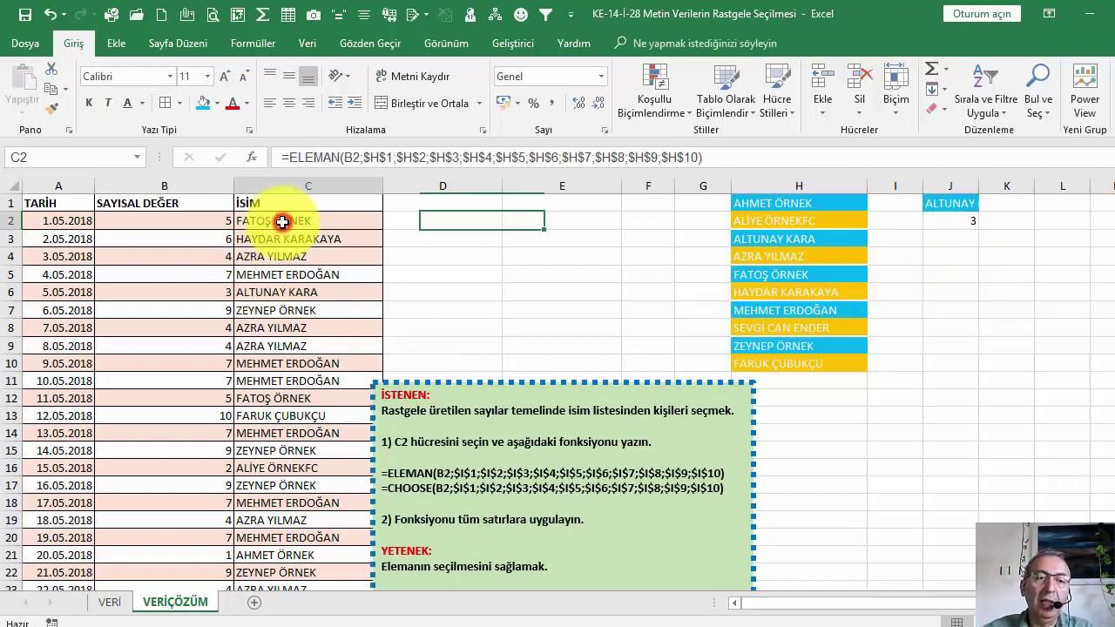